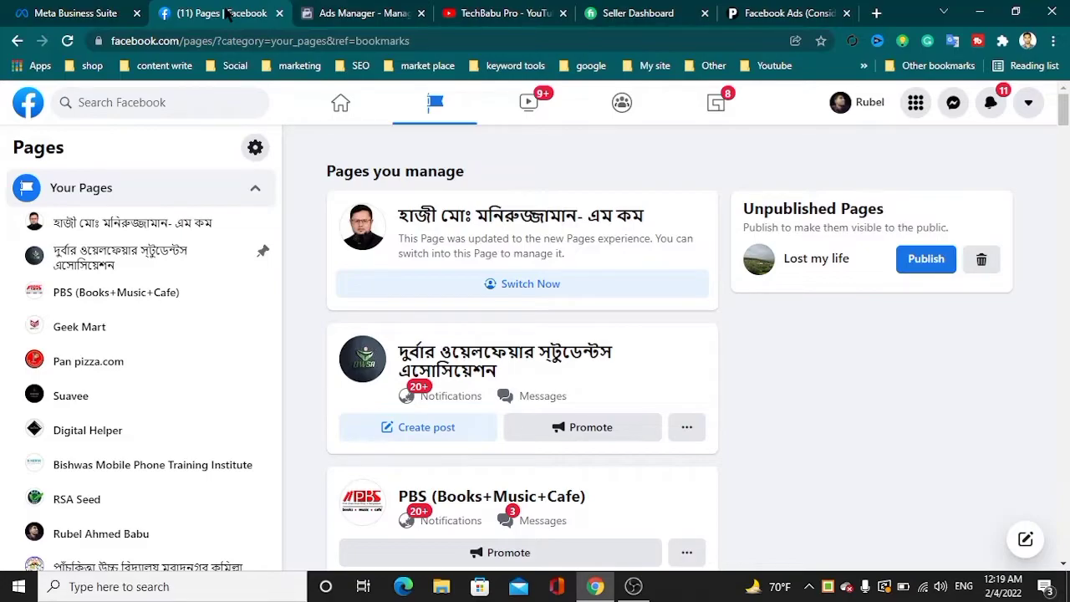
{"action": "left_click", "coordinate": [360, 12]}
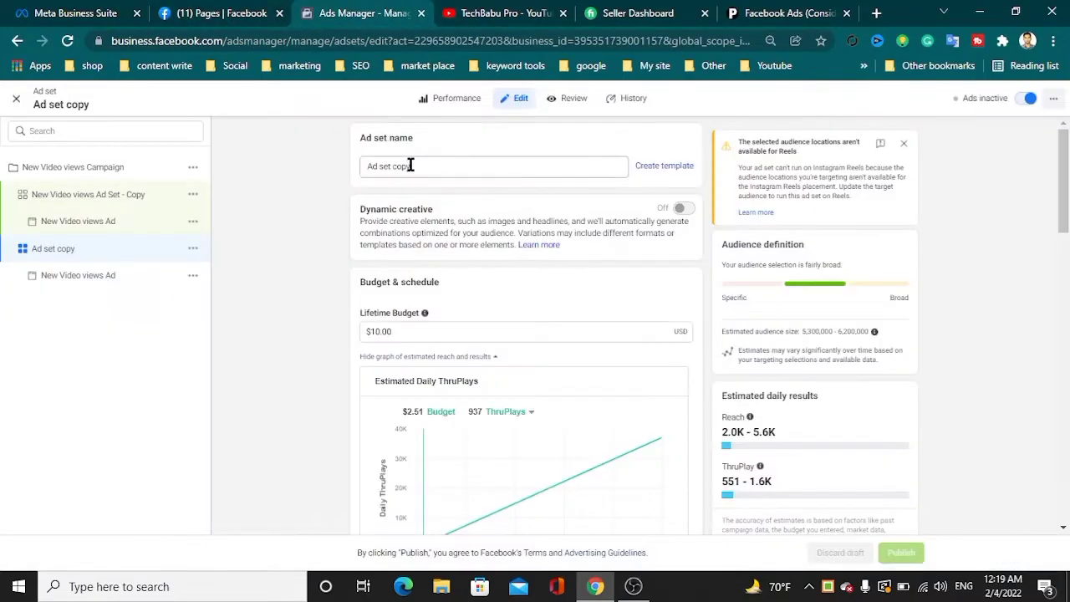
{"action": "left_click", "coordinate": [227, 14]}
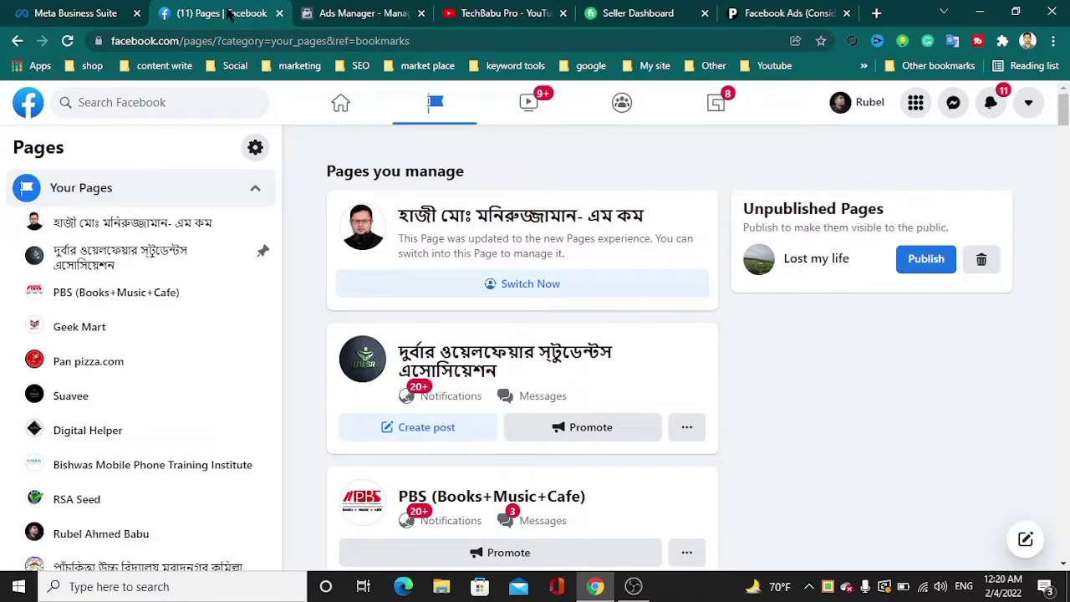
Open the personal blog Page from the list of managed Pages and go to its publishing tools.
{"action": "scroll", "coordinate": [188, 336], "scroll_direction": "down", "scroll_amount": 5}
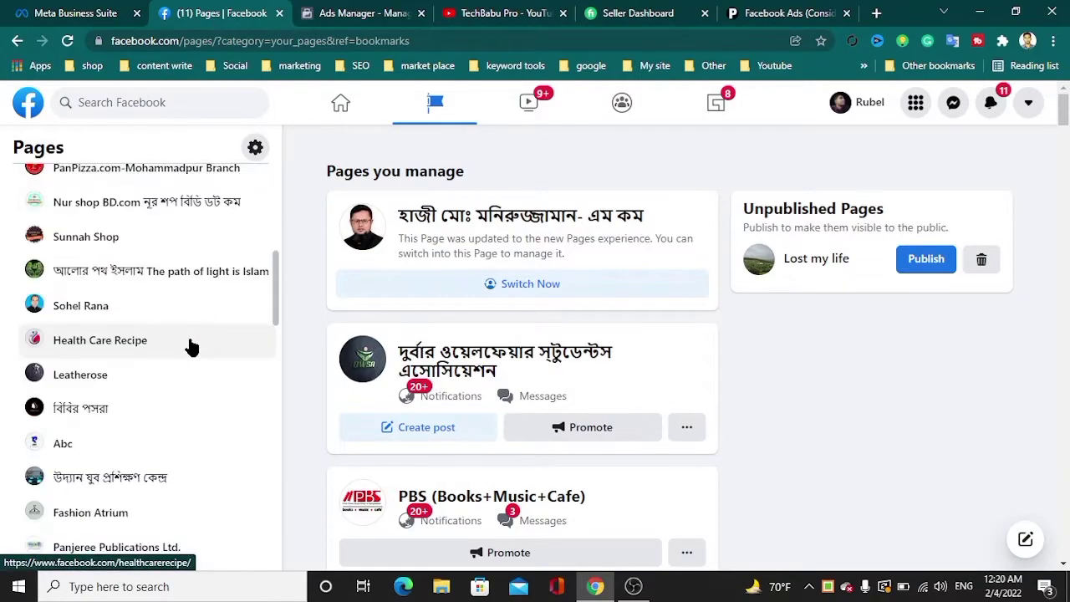
{"action": "scroll", "coordinate": [162, 335], "scroll_direction": "up", "scroll_amount": 2}
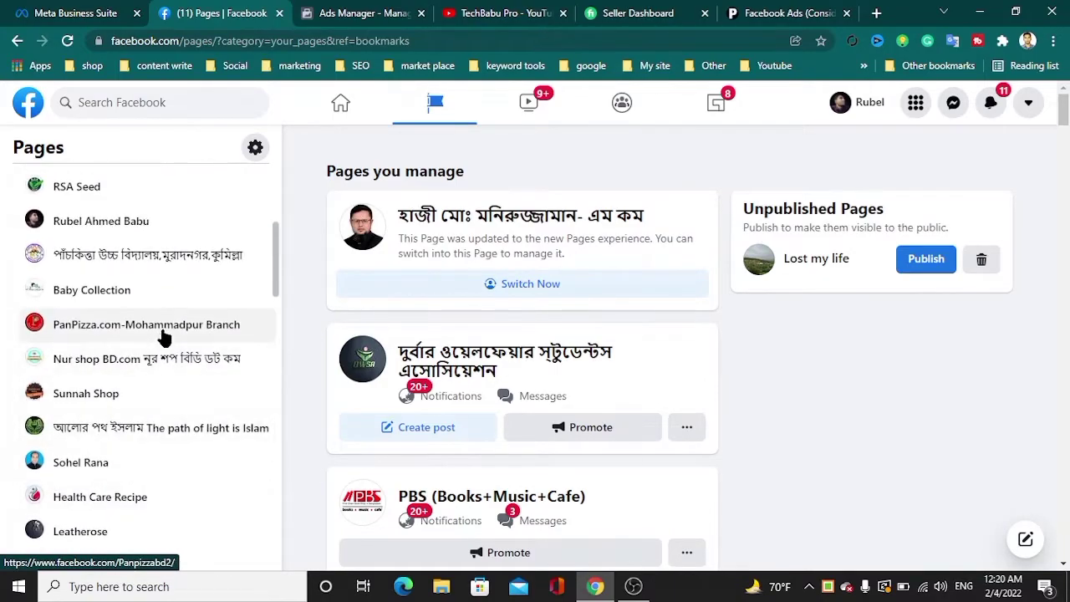
{"action": "left_click", "coordinate": [151, 222]}
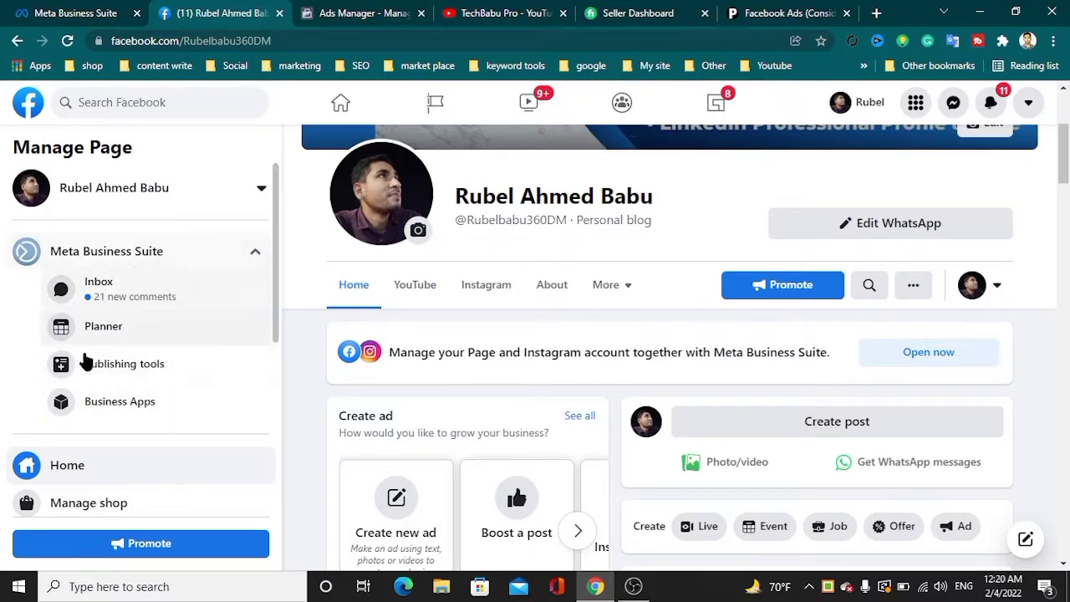
{"action": "left_click", "coordinate": [115, 367]}
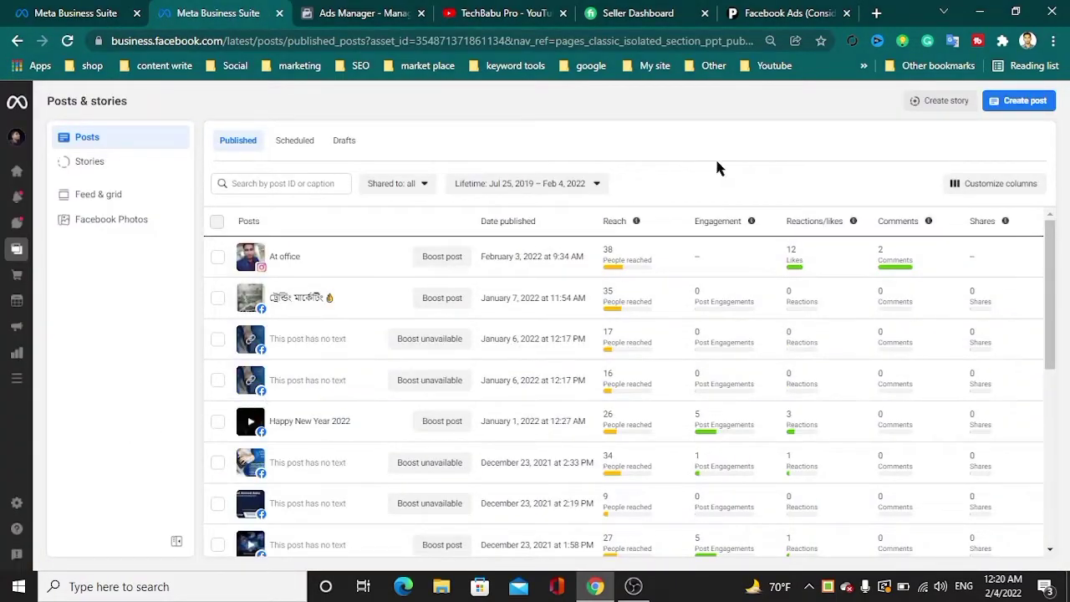
Go to the Page's Instant Forms and start a new lead form from scratch.
{"action": "mouse_move", "coordinate": [25, 387]}
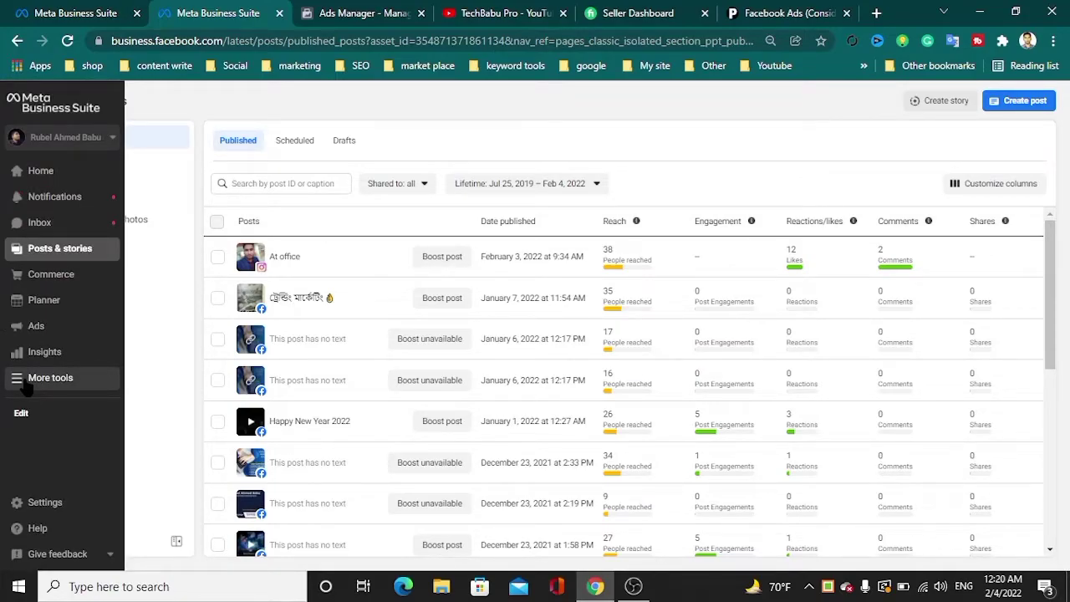
{"action": "left_click", "coordinate": [28, 383]}
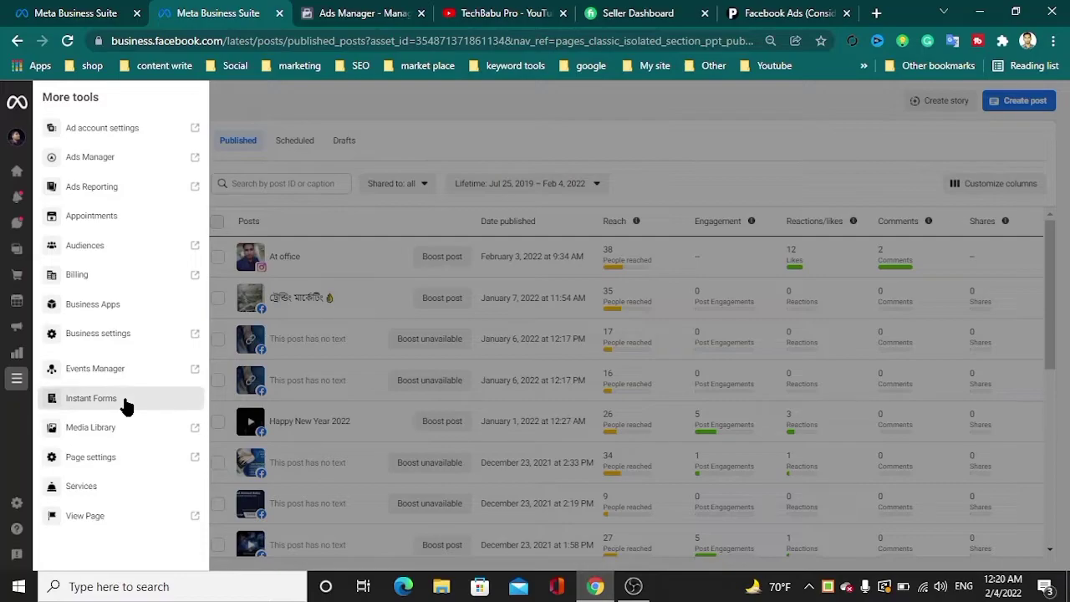
{"action": "left_click", "coordinate": [125, 406]}
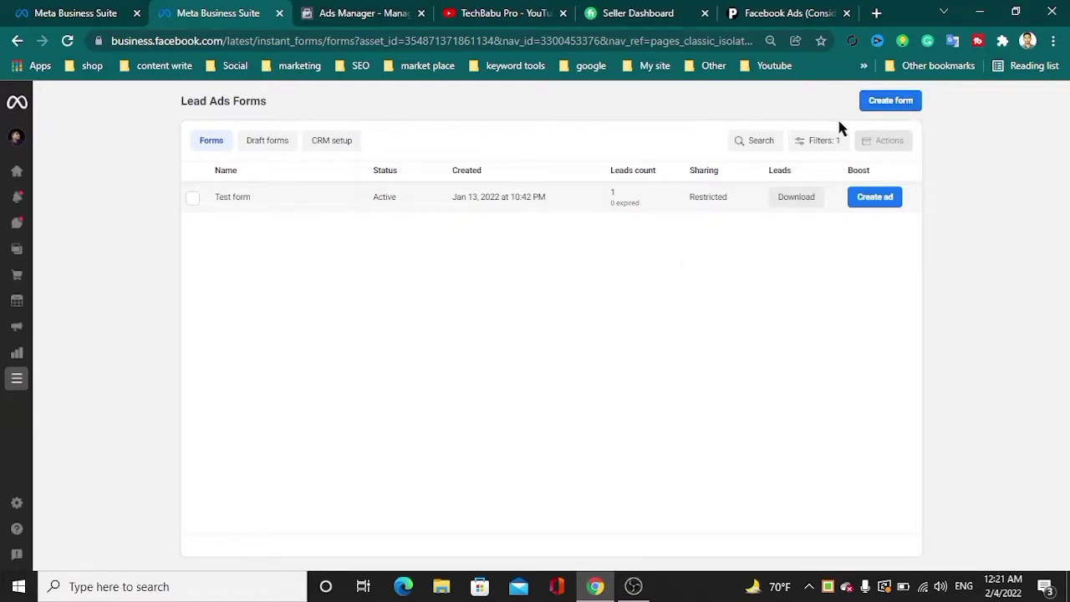
{"action": "left_click", "coordinate": [899, 105]}
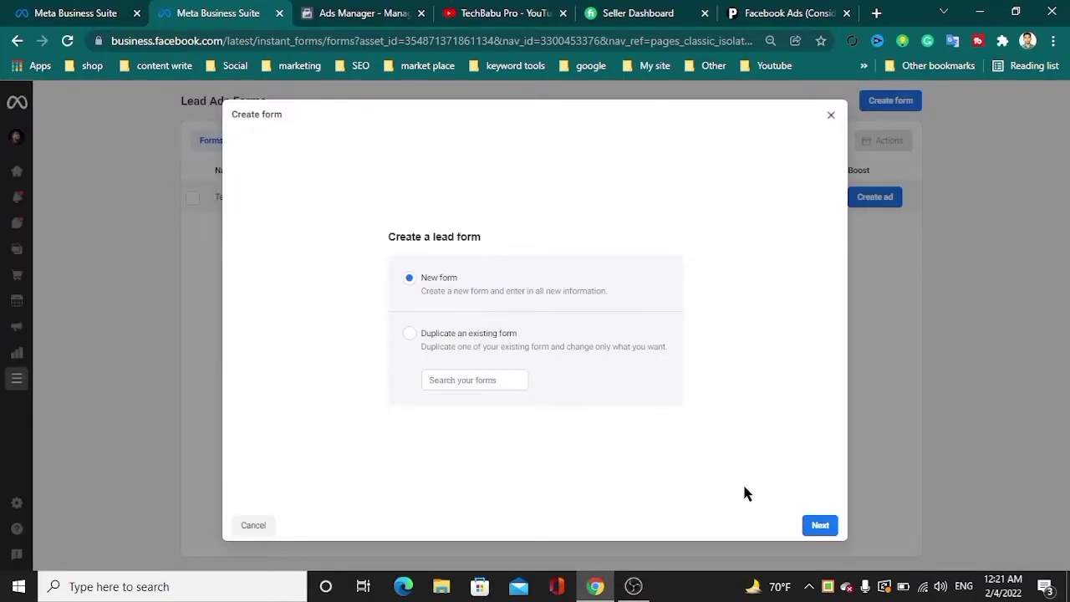
{"action": "left_click", "coordinate": [819, 529]}
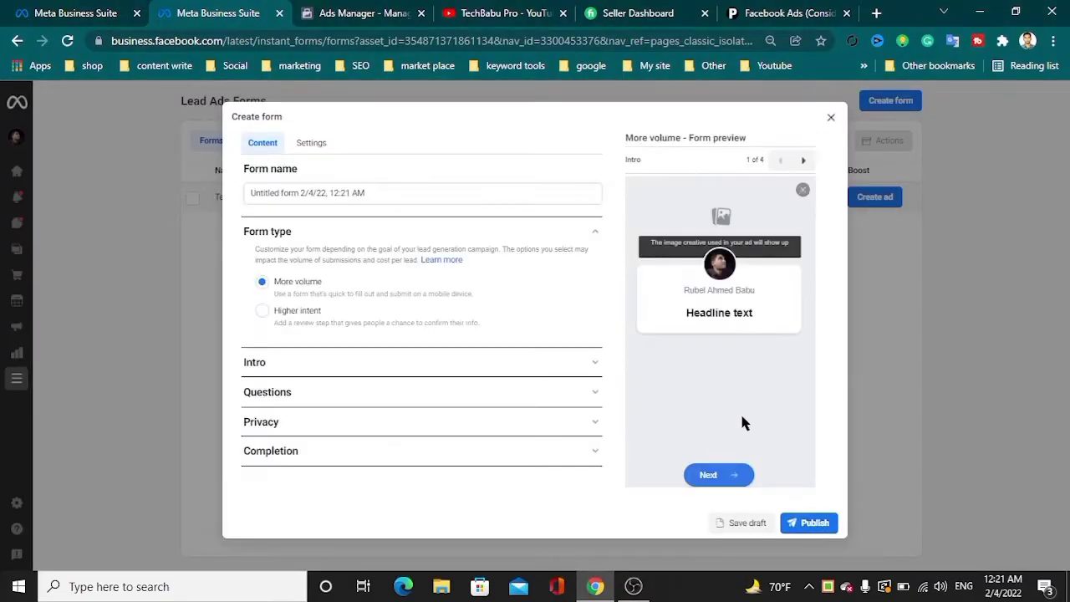
Name the lead form "Test form 2".
{"action": "left_click_drag", "start_coordinate": [379, 194], "coordinate": [198, 203]}
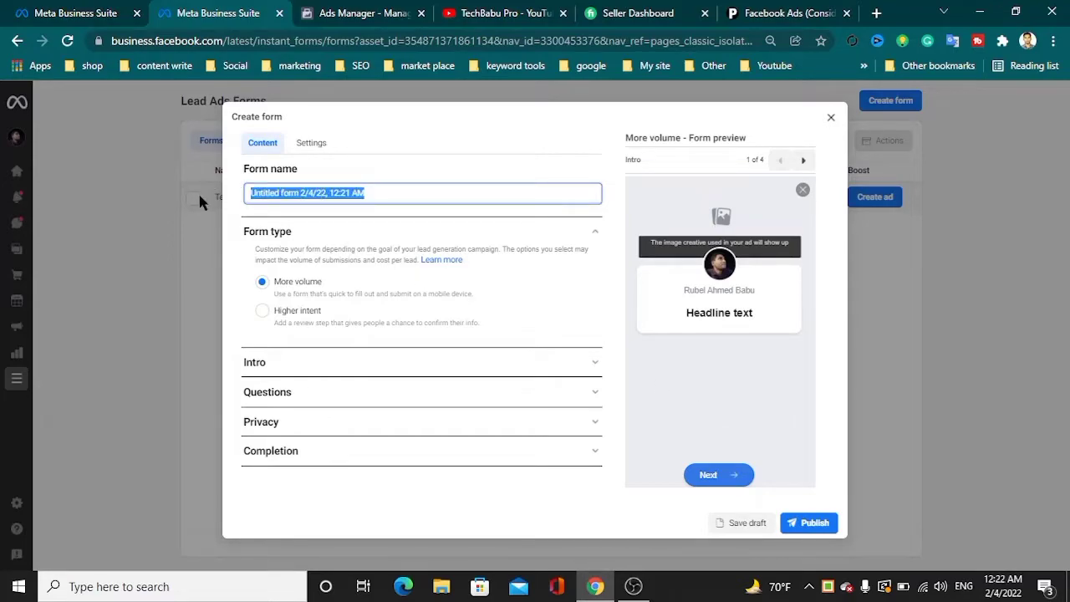
{"action": "type", "text": "Te"}
{"action": "key", "text": "BackSpace"}
{"action": "key", "text": "BackSpace"}
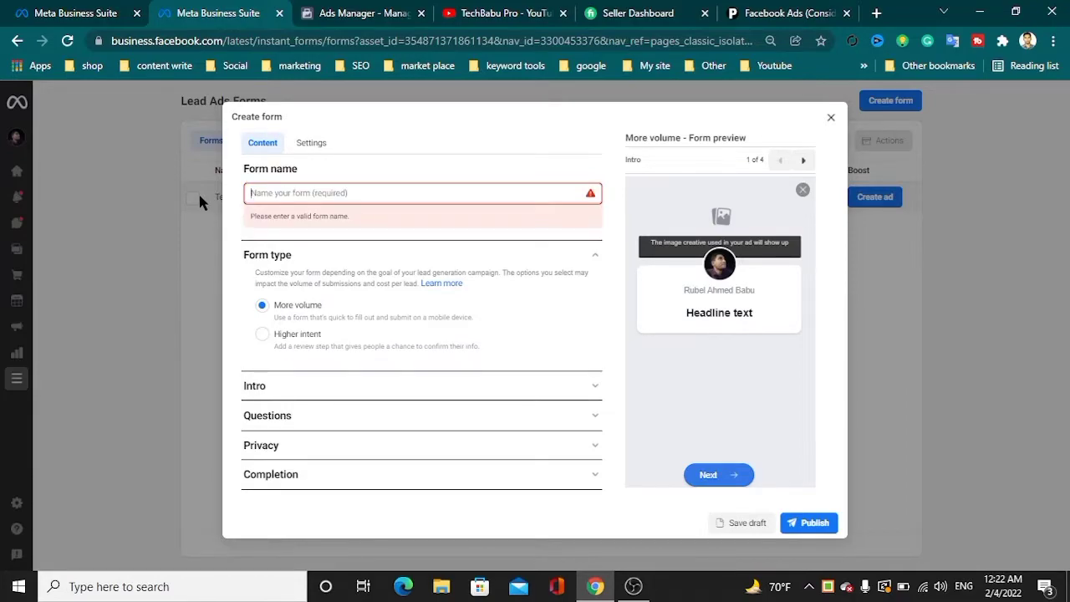
{"action": "type", "text": "Test form 2"}
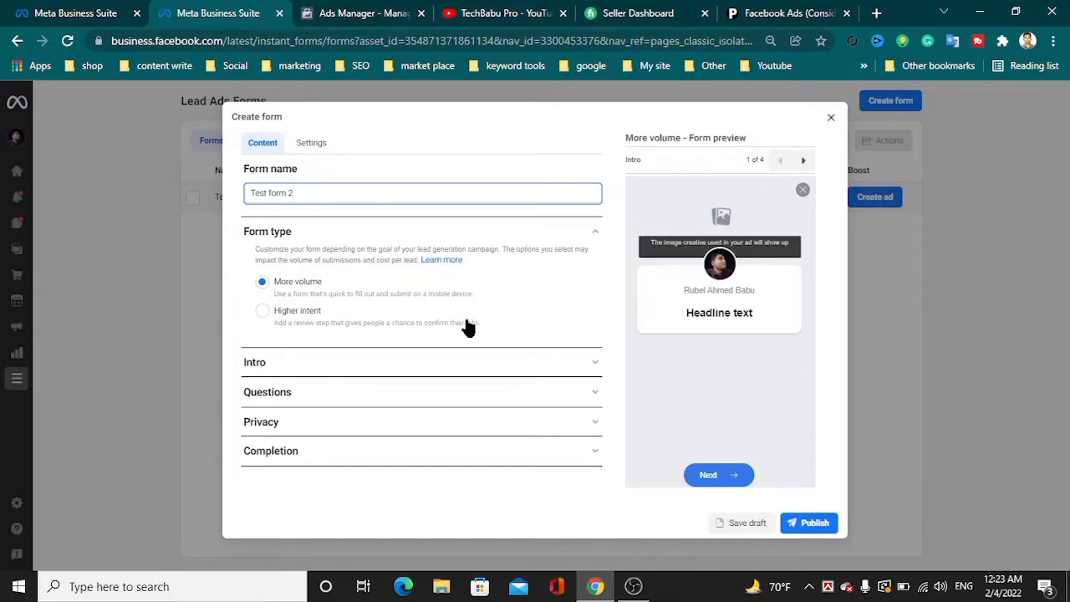
Upload the "Facebook Boost on mobile" image from the Desktop as the background image of the form's intro.
{"action": "left_click", "coordinate": [377, 369]}
{"action": "left_click", "coordinate": [376, 368]}
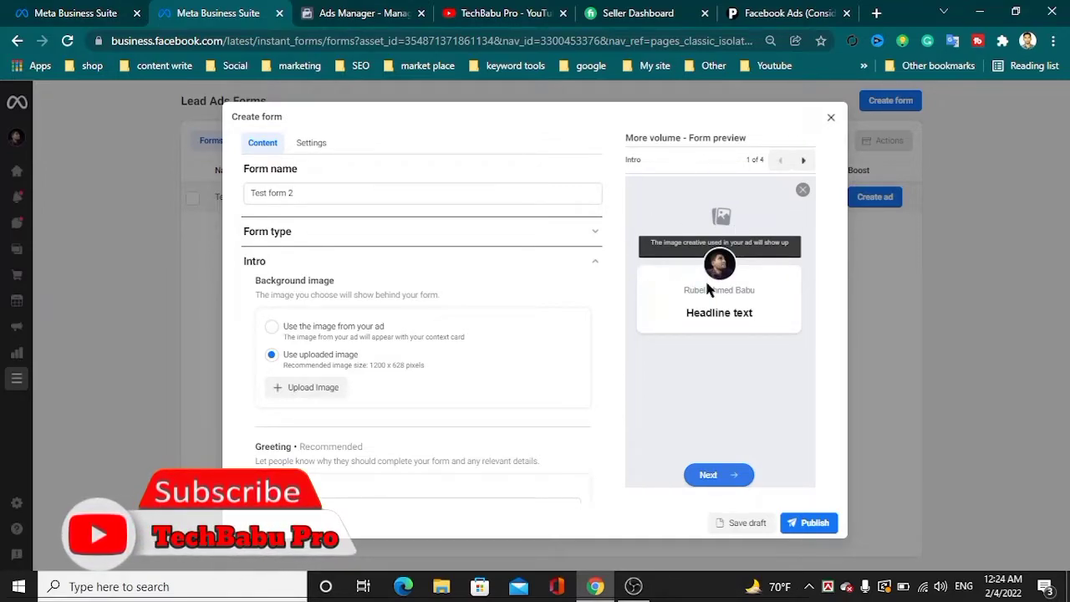
{"action": "scroll", "coordinate": [364, 268], "scroll_direction": "down", "scroll_amount": 2}
{"action": "scroll", "coordinate": [364, 268], "scroll_direction": "up", "scroll_amount": 2}
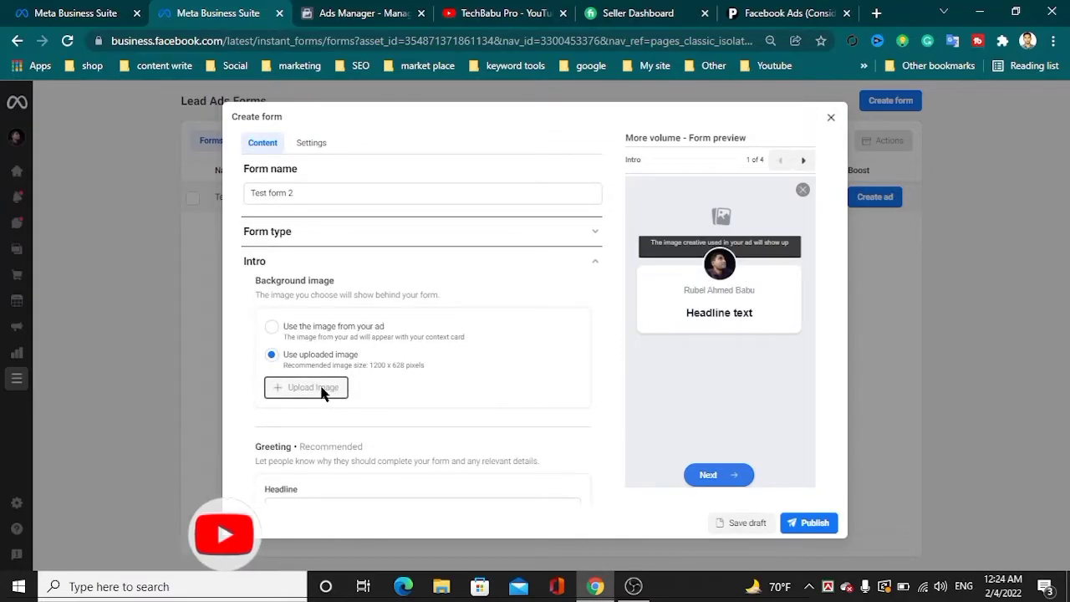
{"action": "left_click", "coordinate": [324, 390]}
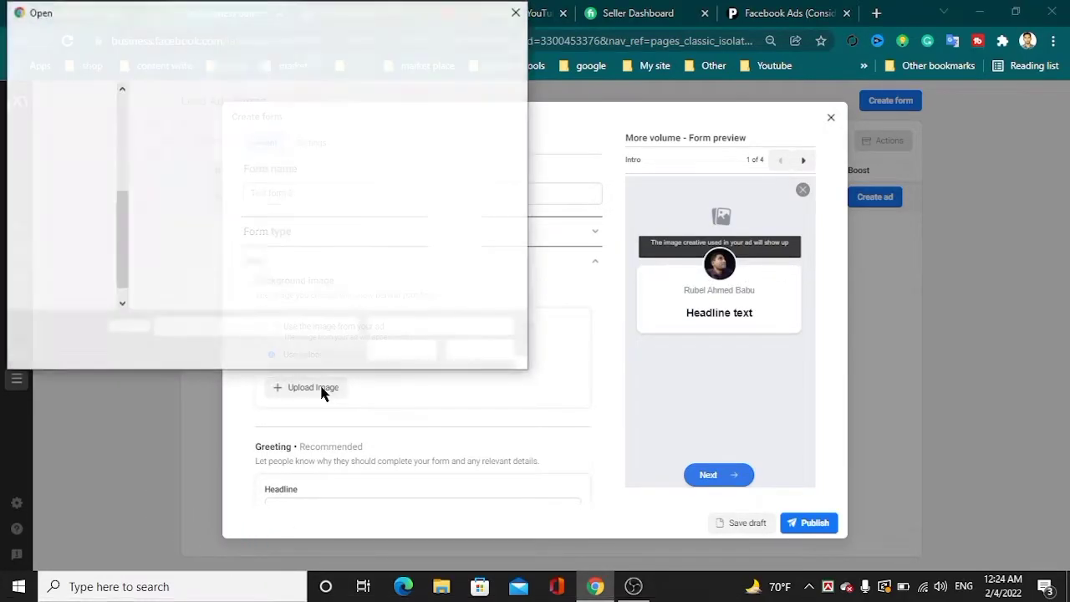
{"action": "left_click", "coordinate": [67, 135]}
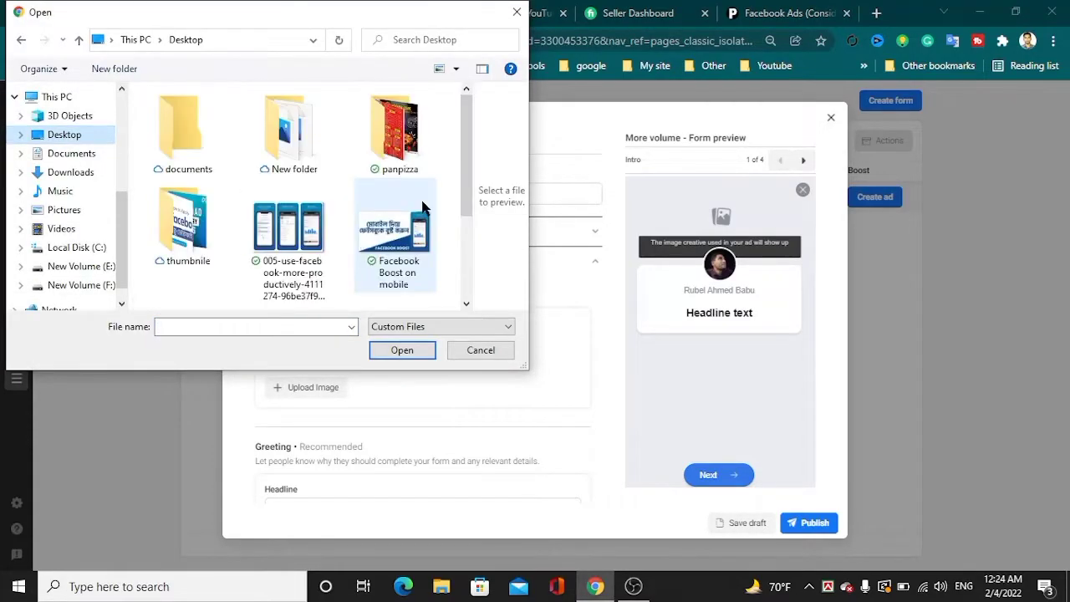
{"action": "left_click", "coordinate": [394, 242]}
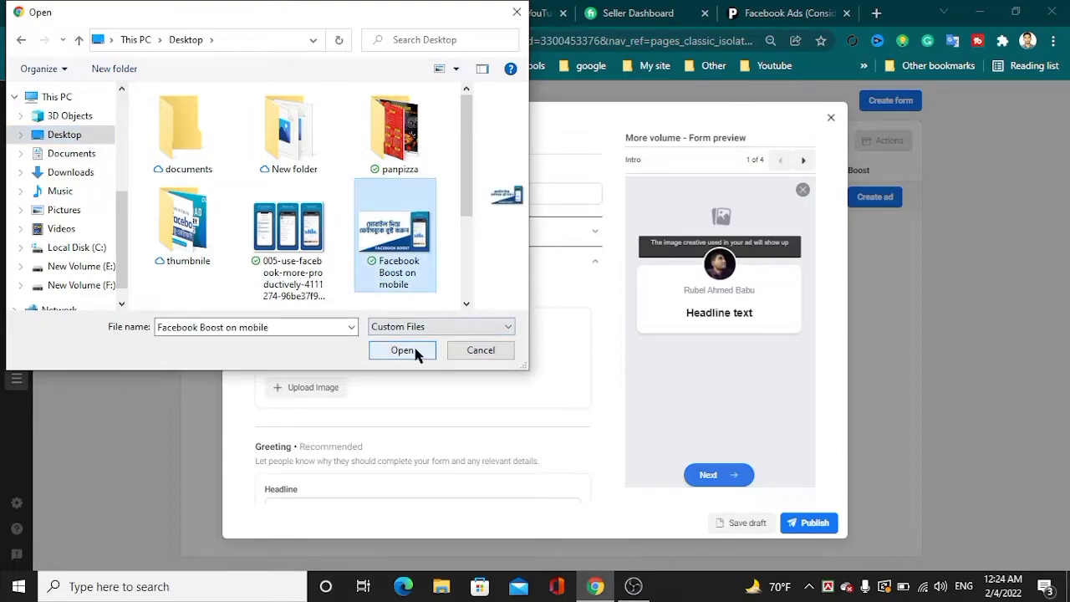
{"action": "left_click", "coordinate": [416, 354]}
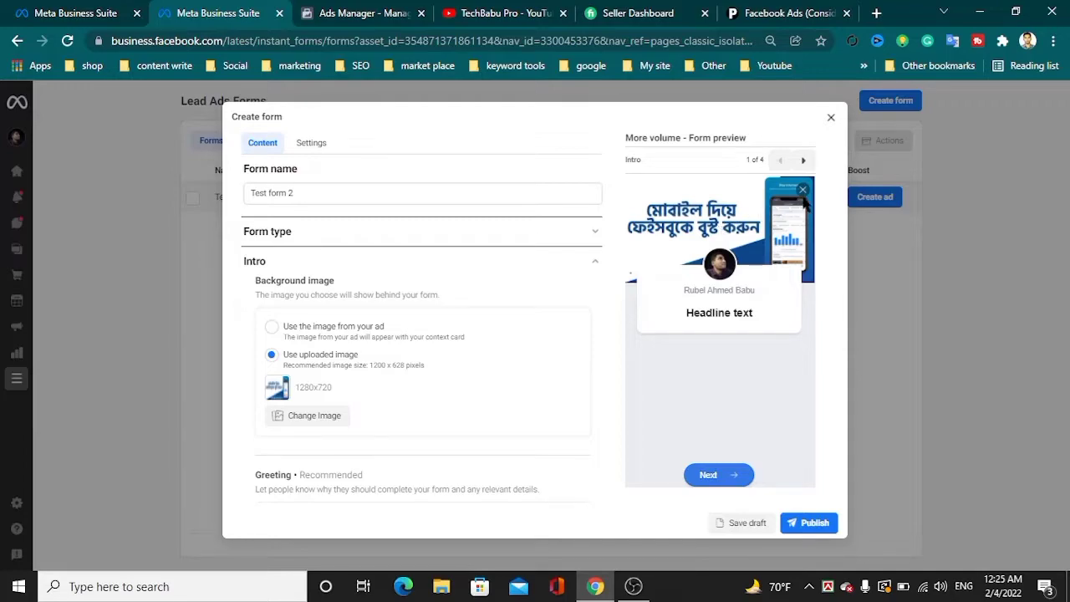
Set the greeting headline in the form's intro to "Digital marketing".
{"action": "scroll", "coordinate": [470, 382], "scroll_direction": "down", "scroll_amount": 2}
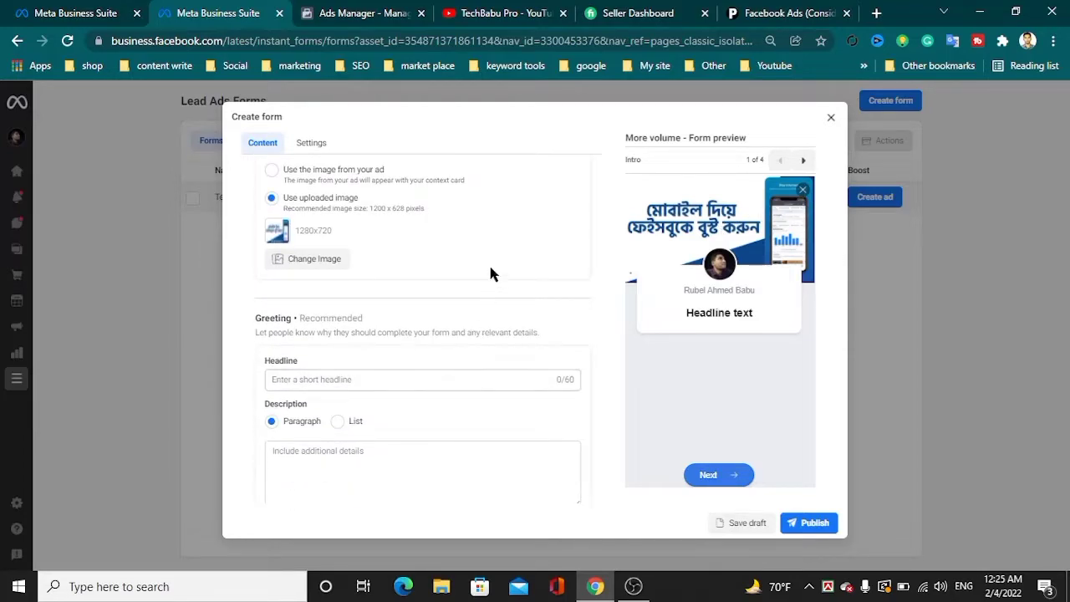
{"action": "scroll", "coordinate": [494, 269], "scroll_direction": "down", "scroll_amount": 2}
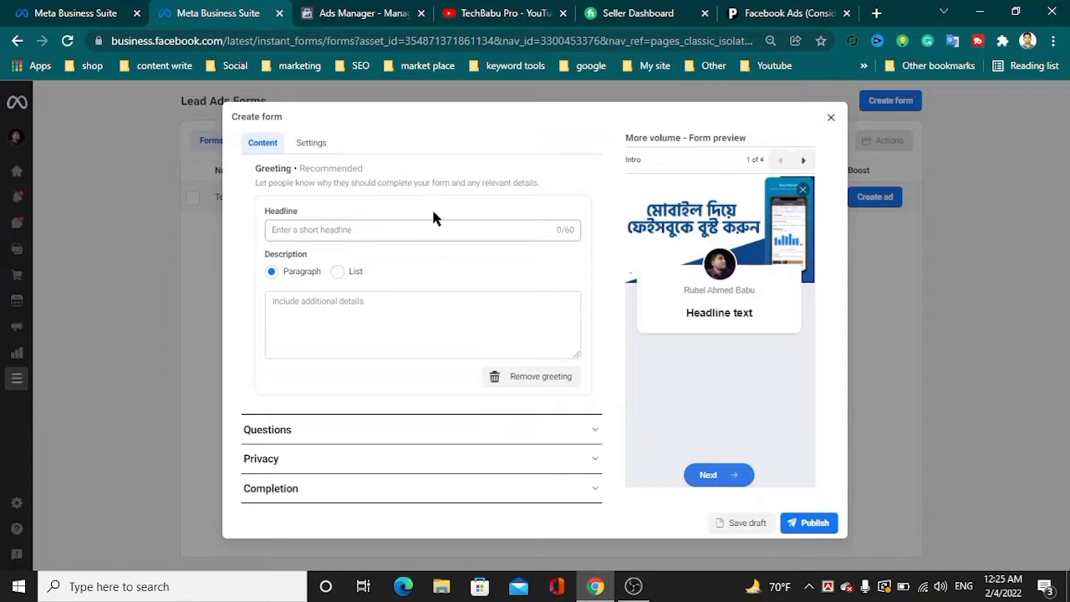
{"action": "scroll", "coordinate": [434, 224], "scroll_direction": "up", "scroll_amount": 2}
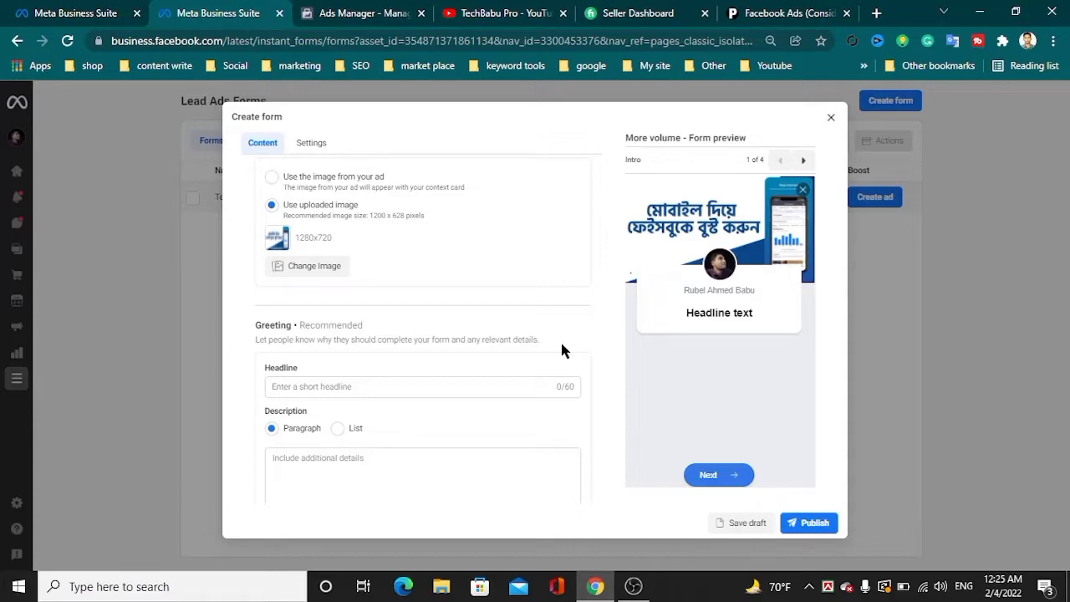
{"action": "scroll", "coordinate": [376, 369], "scroll_direction": "down", "scroll_amount": 2}
{"action": "left_click", "coordinate": [344, 229]}
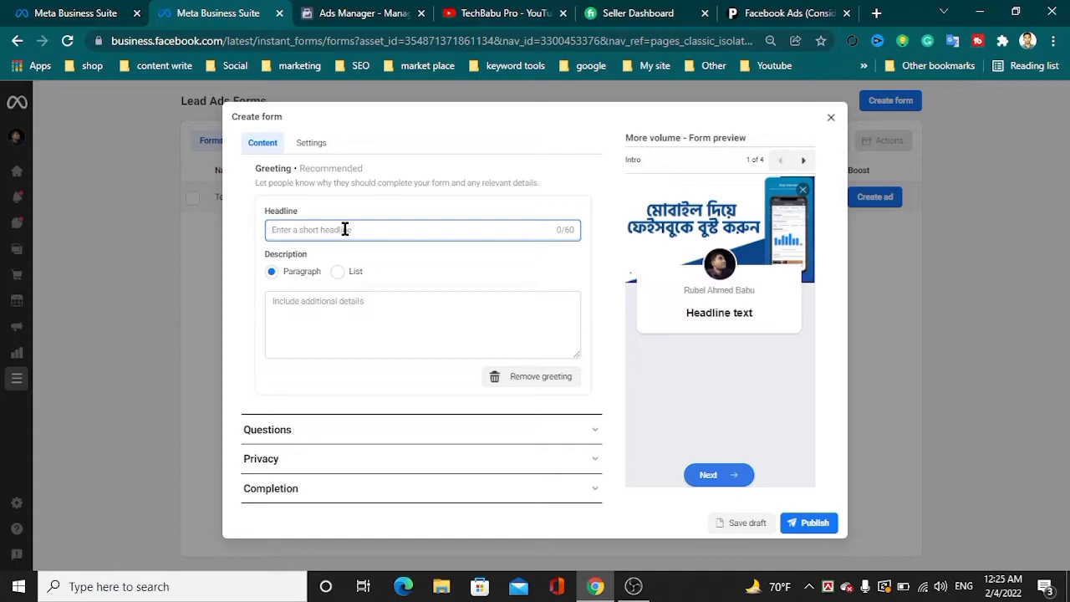
{"action": "type", "text": "He"}
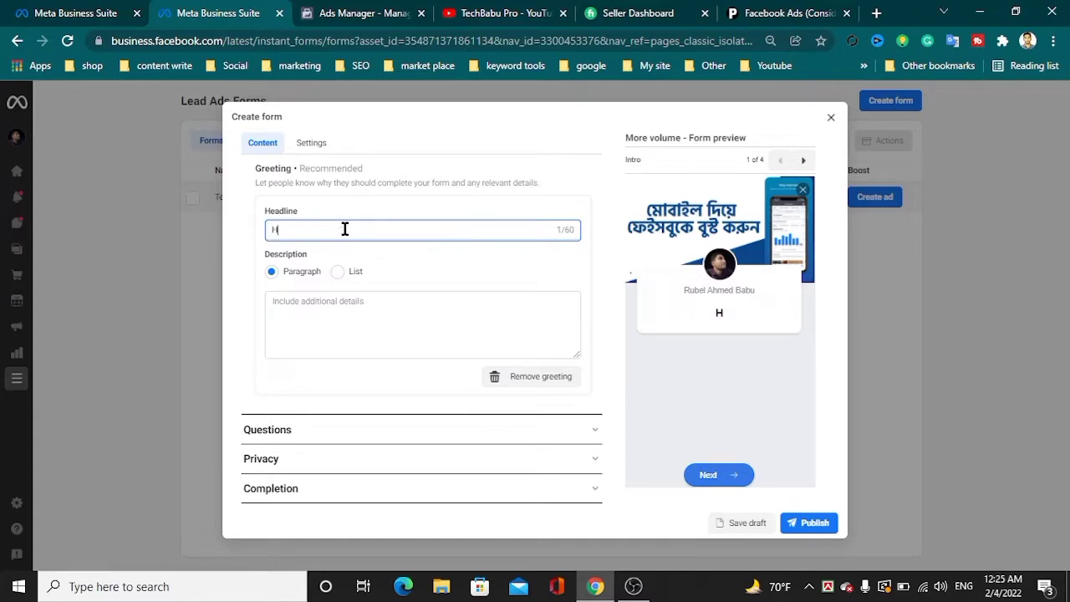
{"action": "key", "text": "BackSpace"}
{"action": "key", "text": "BackSpace"}
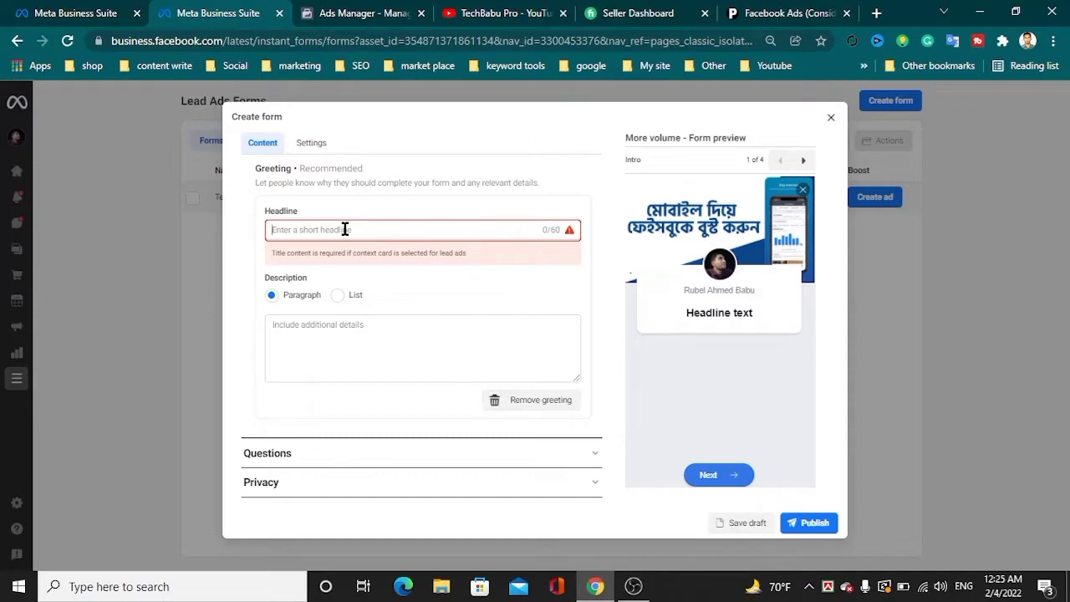
{"action": "left_click", "coordinate": [344, 229]}
{"action": "type", "text": "Digi"}
{"action": "key", "text": "BackSpace"}
{"action": "key", "text": "BackSpace"}
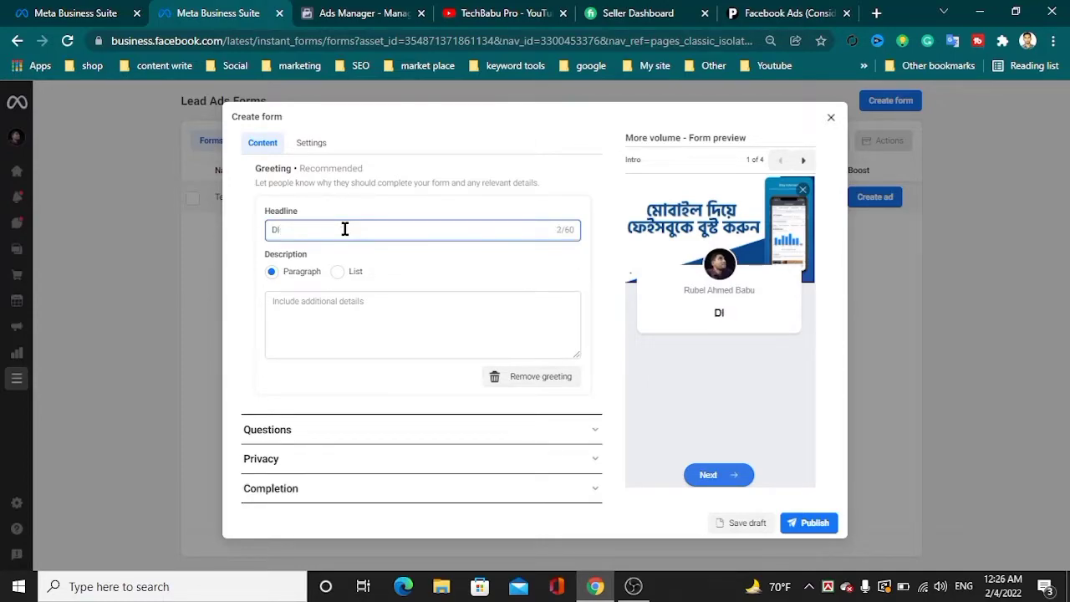
{"action": "key", "text": "BackSpace"}
{"action": "type", "text": "igitla"}
{"action": "key", "text": "BackSpace"}
{"action": "key", "text": "BackSpace"}
{"action": "key", "text": "BackSpace"}
{"action": "type", "text": "al marketing"}
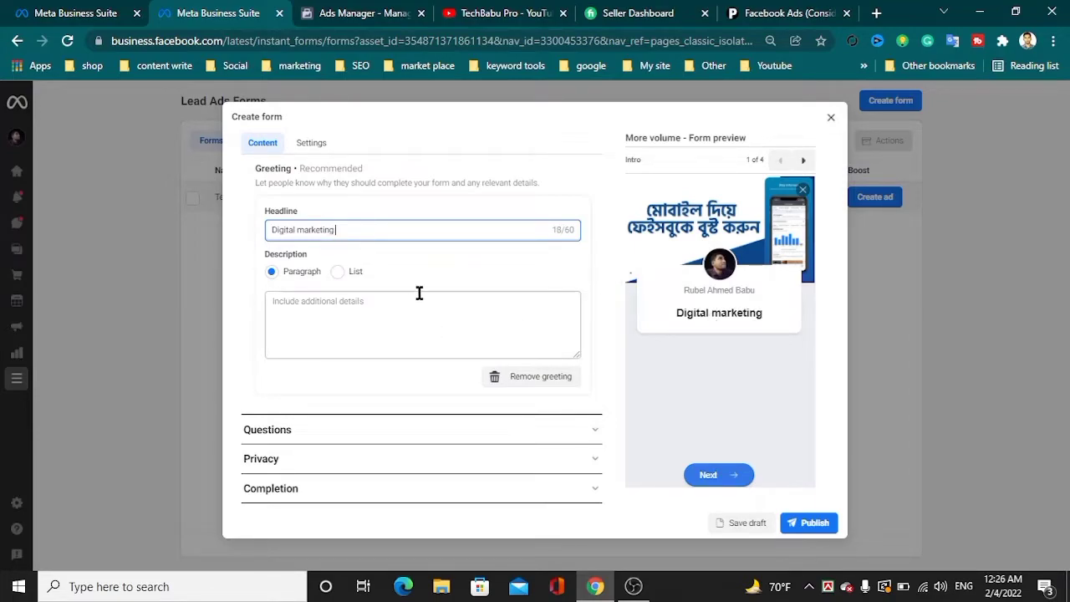
Fill the greeting's paragraph description with random placeholder text.
{"action": "left_click", "coordinate": [328, 301]}
{"action": "type", "text": "rthjskjf;las"}
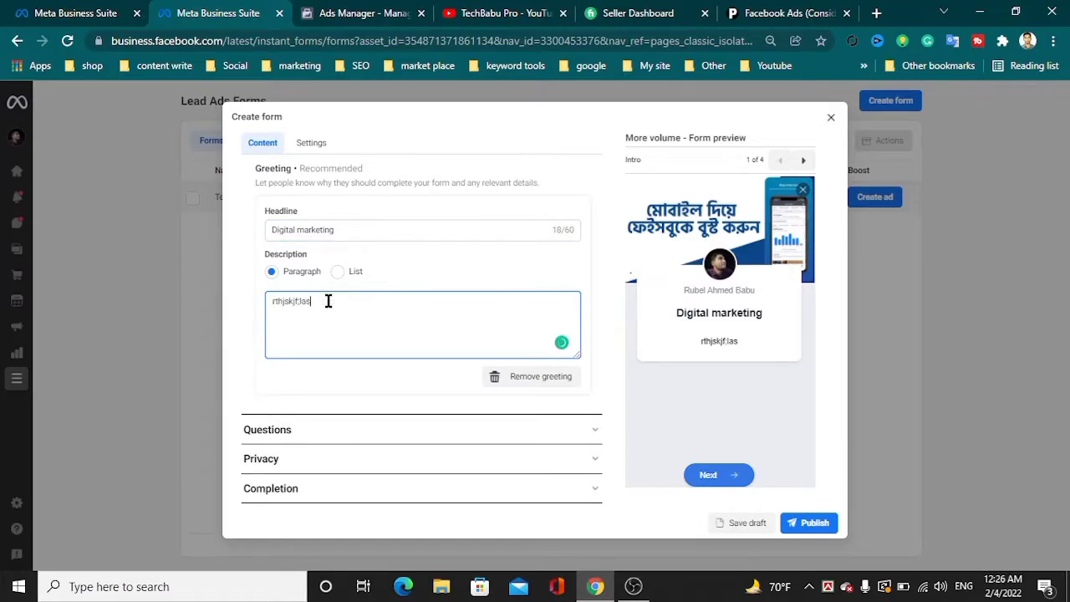
{"action": "type", "text": "fjlkklsaflaksjfashsakjlsfjal;sfja"}
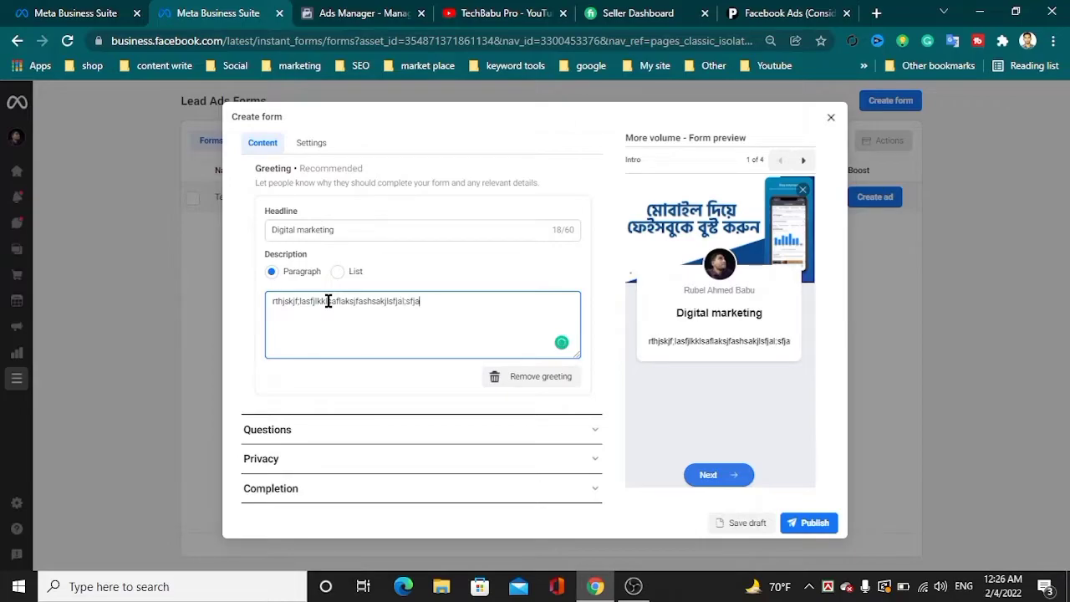
Change the greeting description from paragraph to list format, leaving the list entries empty.
{"action": "left_click", "coordinate": [337, 271]}
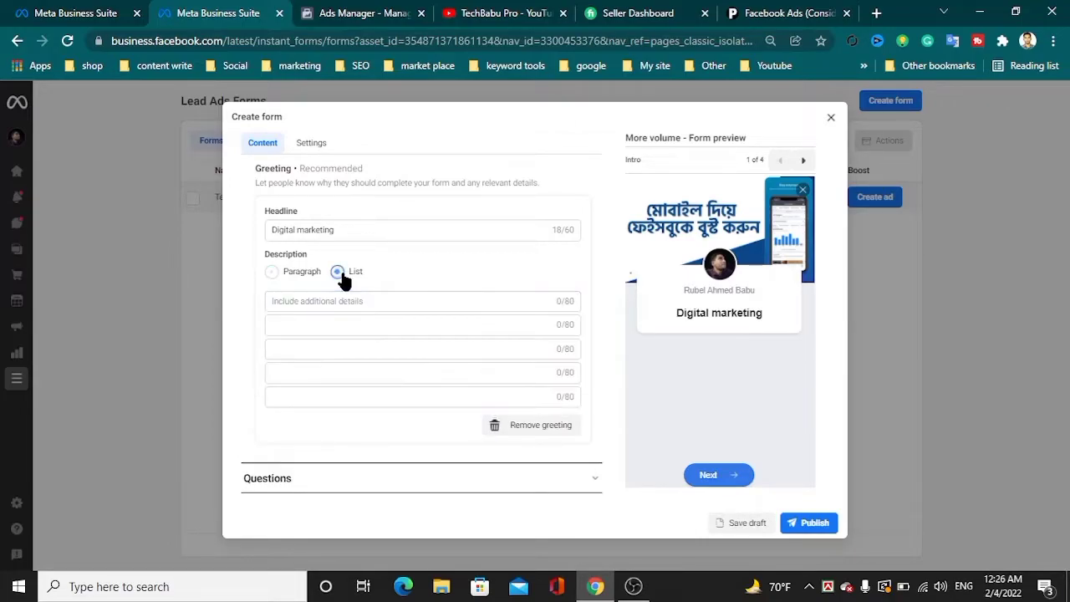
{"action": "left_click", "coordinate": [347, 323]}
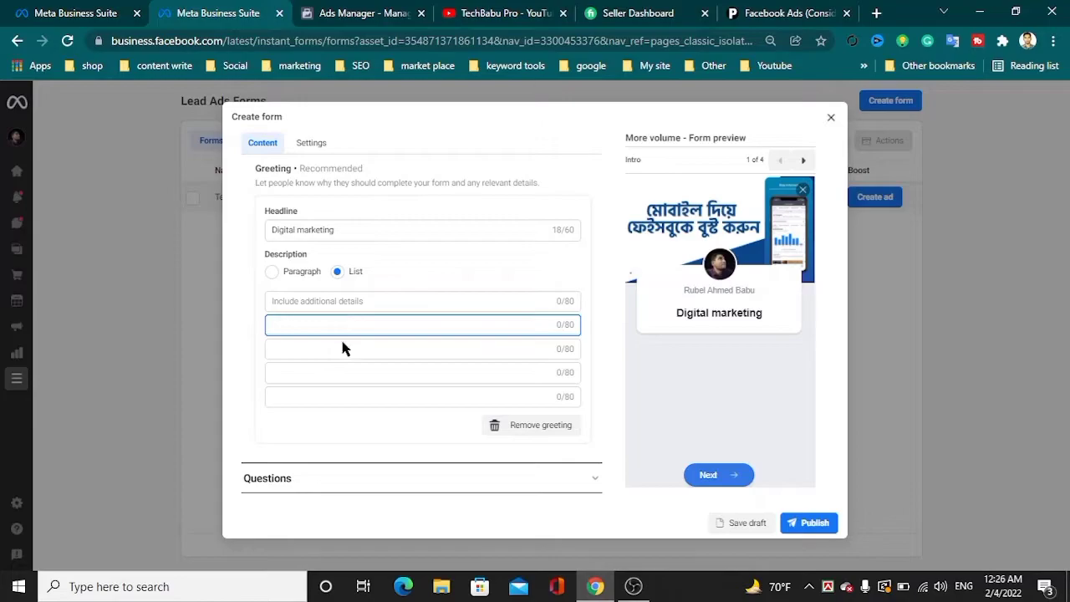
{"action": "left_click", "coordinate": [346, 349]}
{"action": "left_click", "coordinate": [378, 370]}
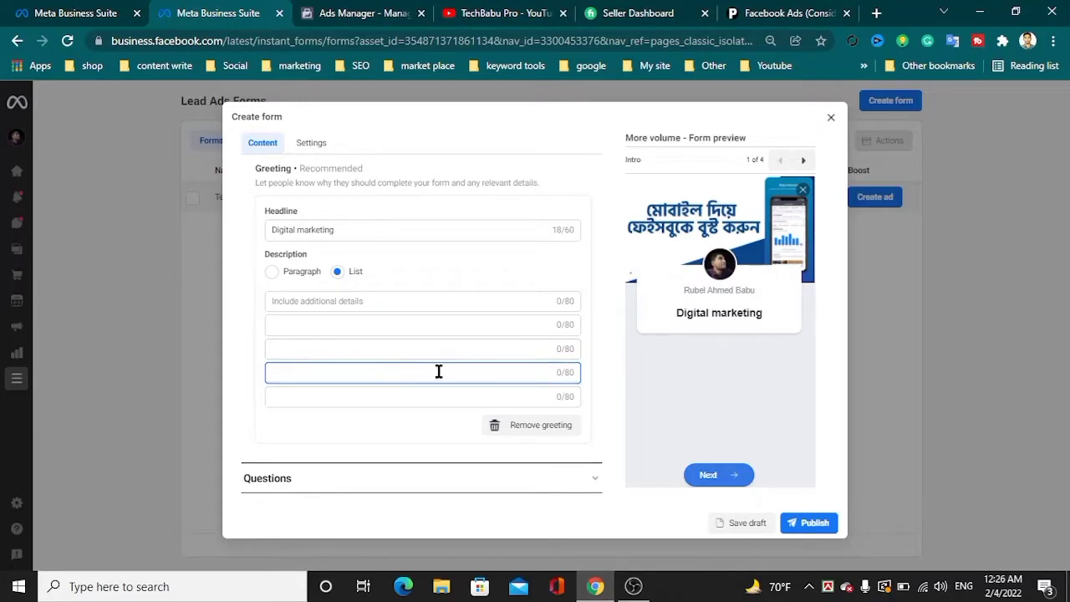
Add Phone number from the contact fields to the prefill questions in the form's Questions section.
{"action": "scroll", "coordinate": [402, 352], "scroll_direction": "down", "scroll_amount": 2}
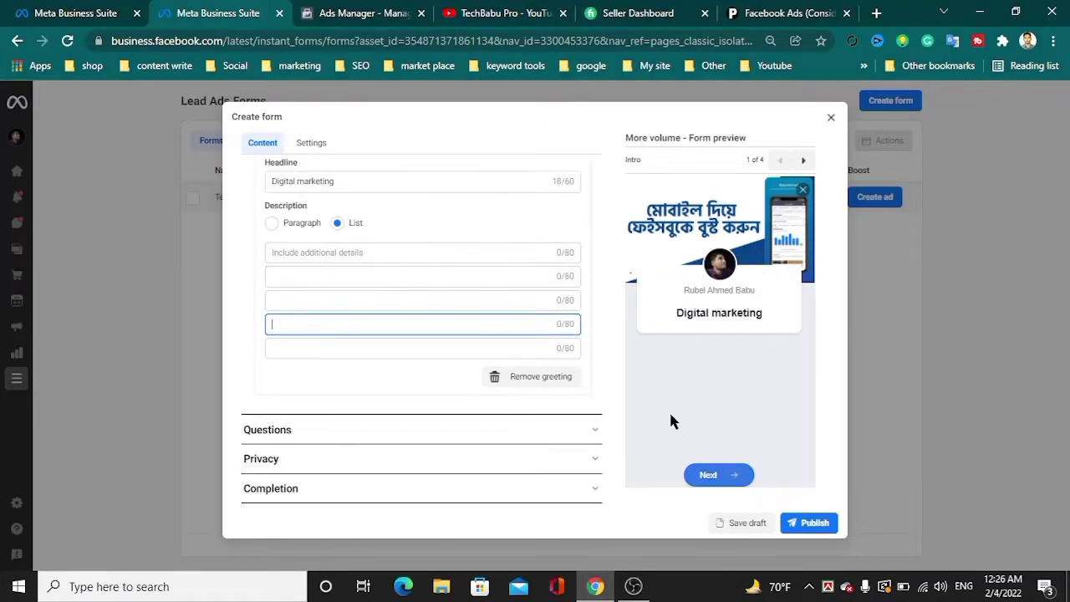
{"action": "left_click", "coordinate": [408, 436]}
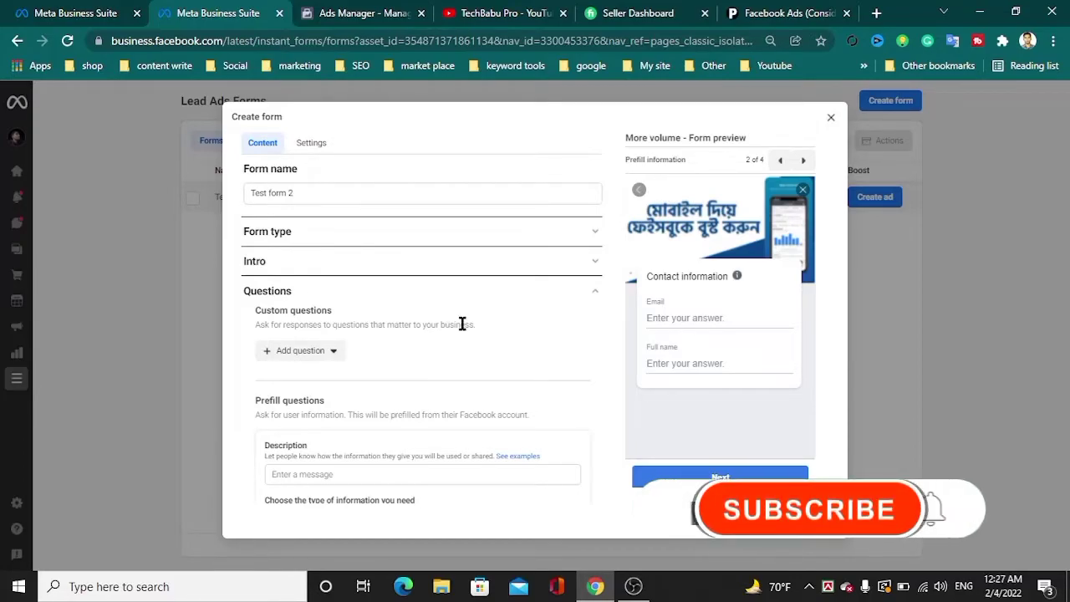
{"action": "scroll", "coordinate": [461, 288], "scroll_direction": "down", "scroll_amount": 1}
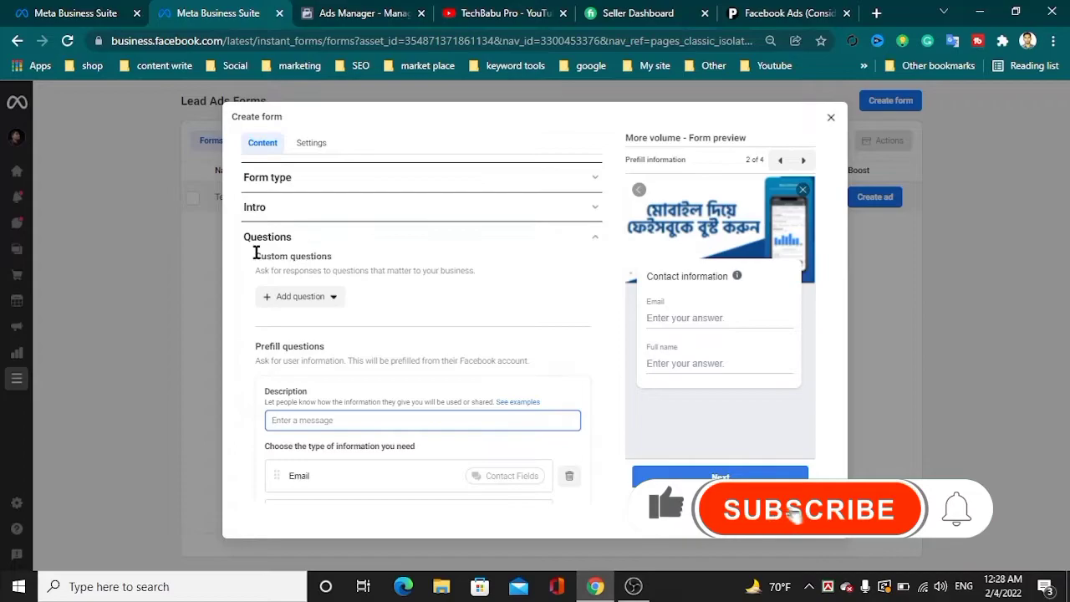
{"action": "scroll", "coordinate": [519, 291], "scroll_direction": "down", "scroll_amount": 2}
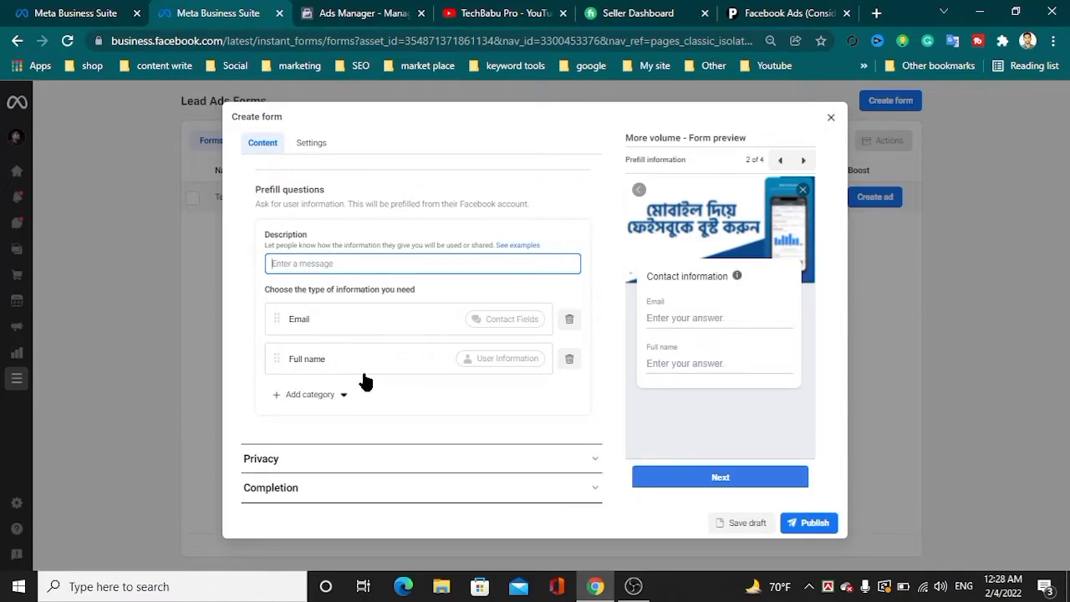
{"action": "left_click", "coordinate": [310, 394]}
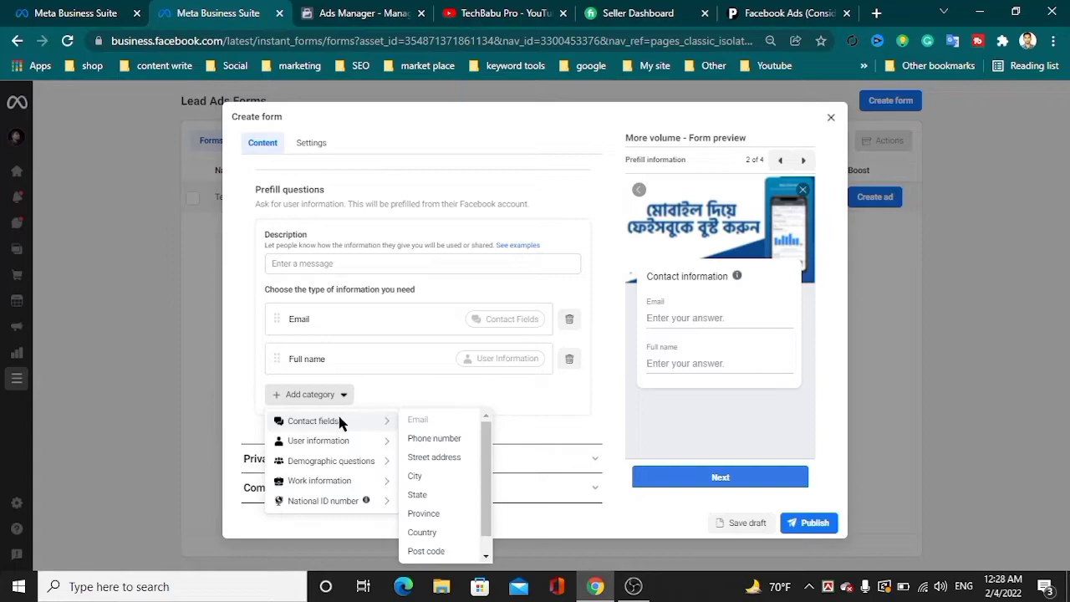
{"action": "mouse_move", "coordinate": [387, 442]}
{"action": "mouse_move", "coordinate": [380, 421]}
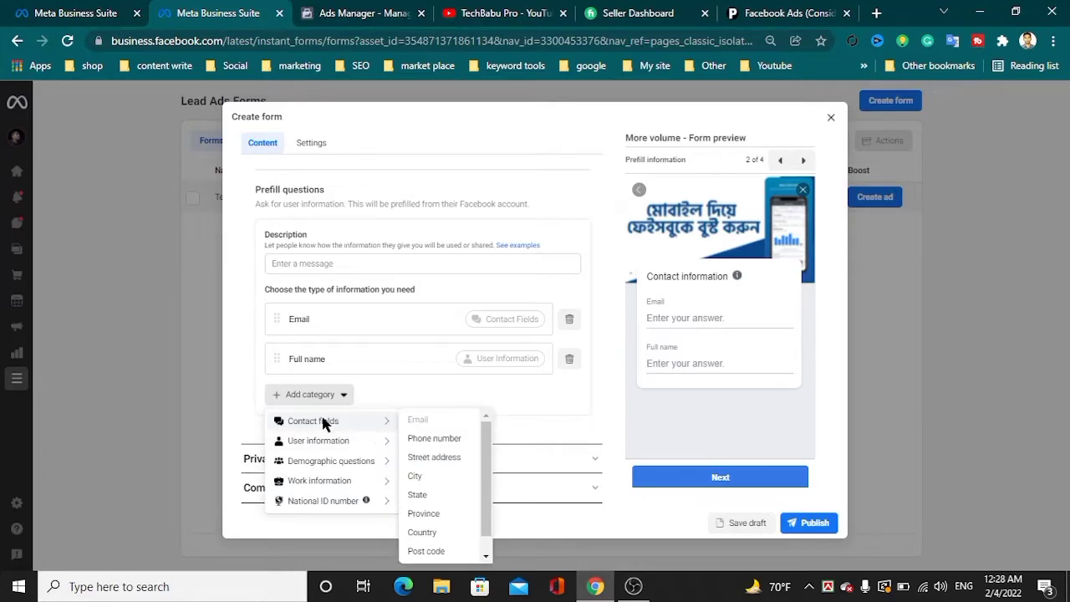
{"action": "left_click", "coordinate": [430, 439]}
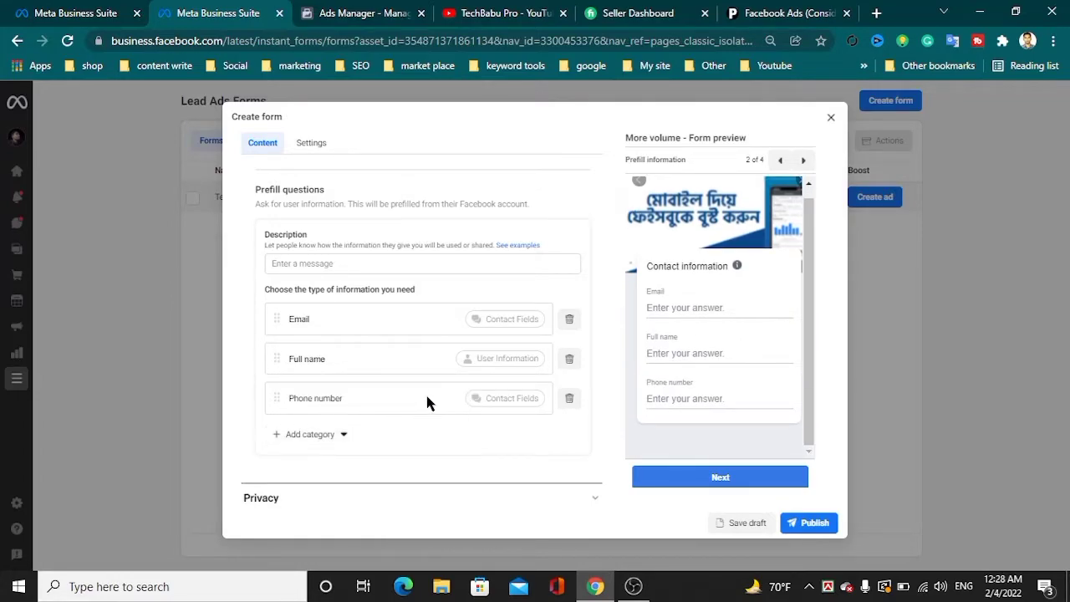
{"action": "scroll", "coordinate": [387, 224], "scroll_direction": "up", "scroll_amount": 2}
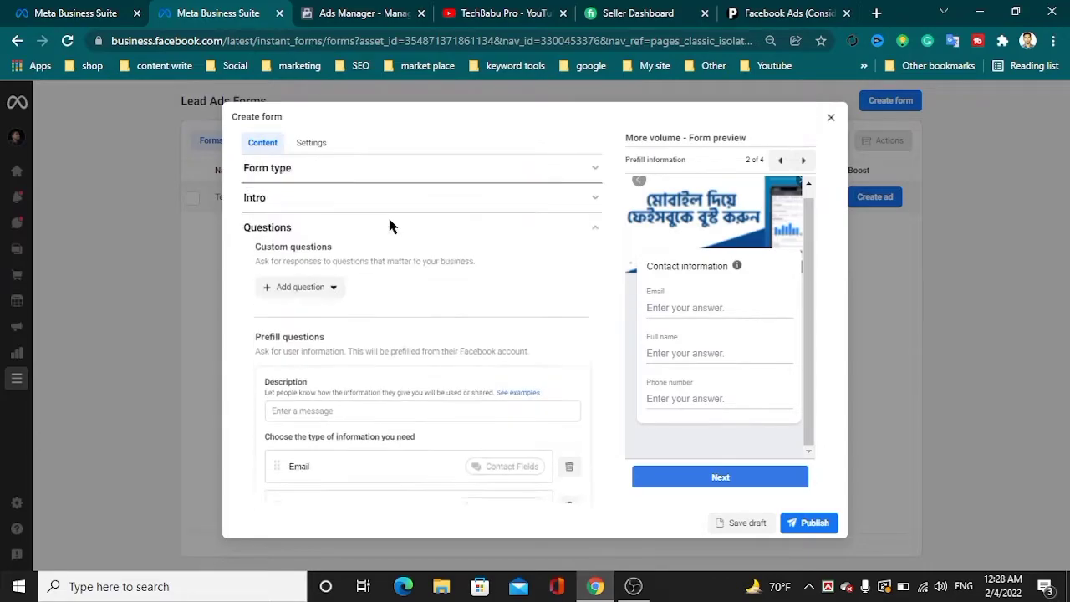
{"action": "left_click", "coordinate": [314, 300]}
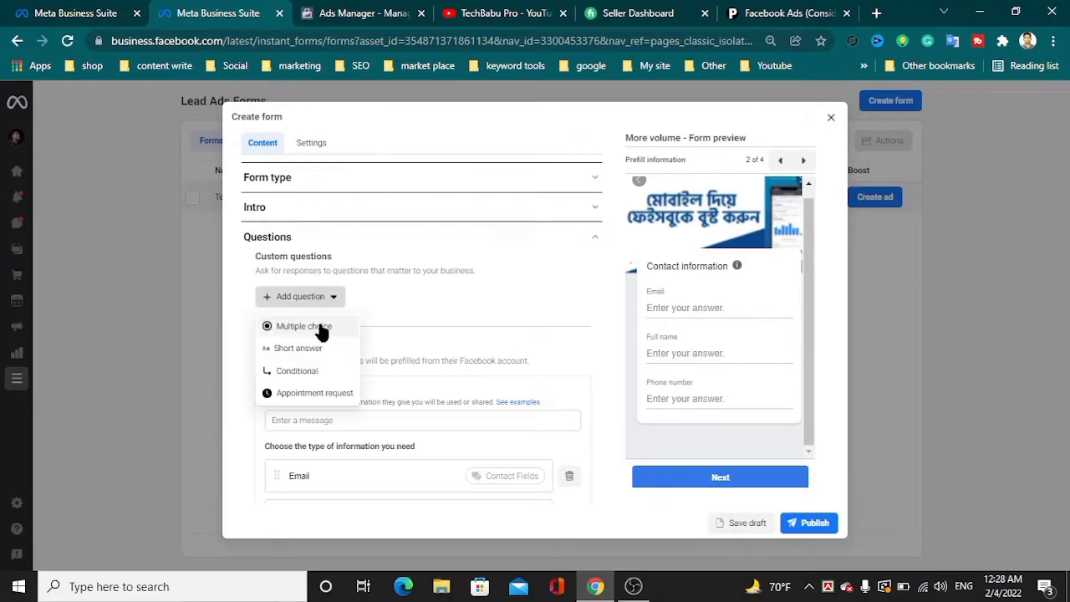
{"action": "left_click", "coordinate": [306, 327]}
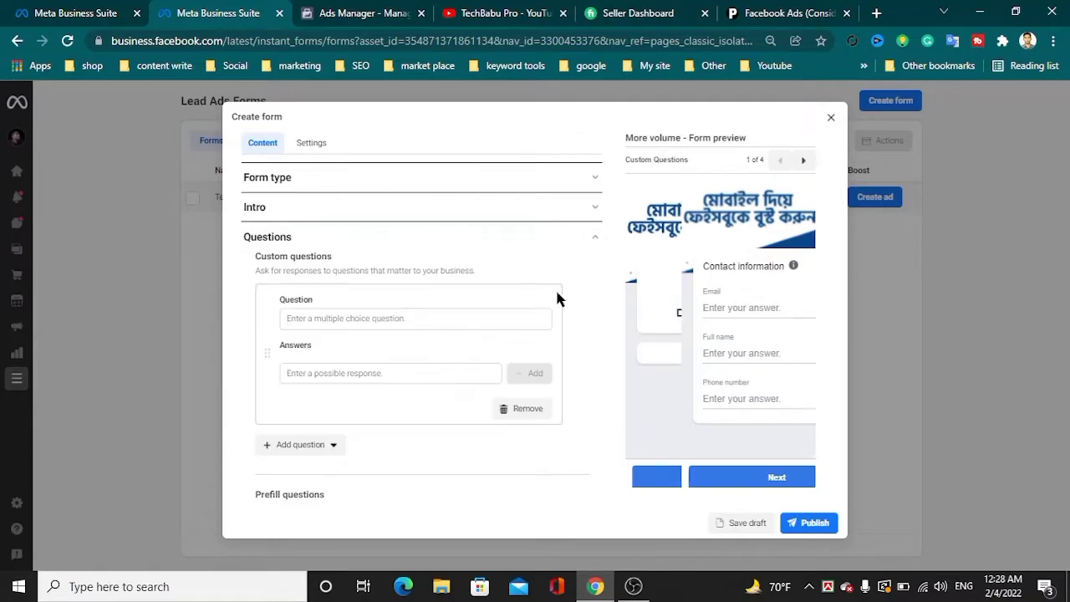
{"action": "left_click", "coordinate": [529, 410]}
Set the prefill questions' description to "Please complete this form".
{"action": "scroll", "coordinate": [537, 288], "scroll_direction": "down", "scroll_amount": 2}
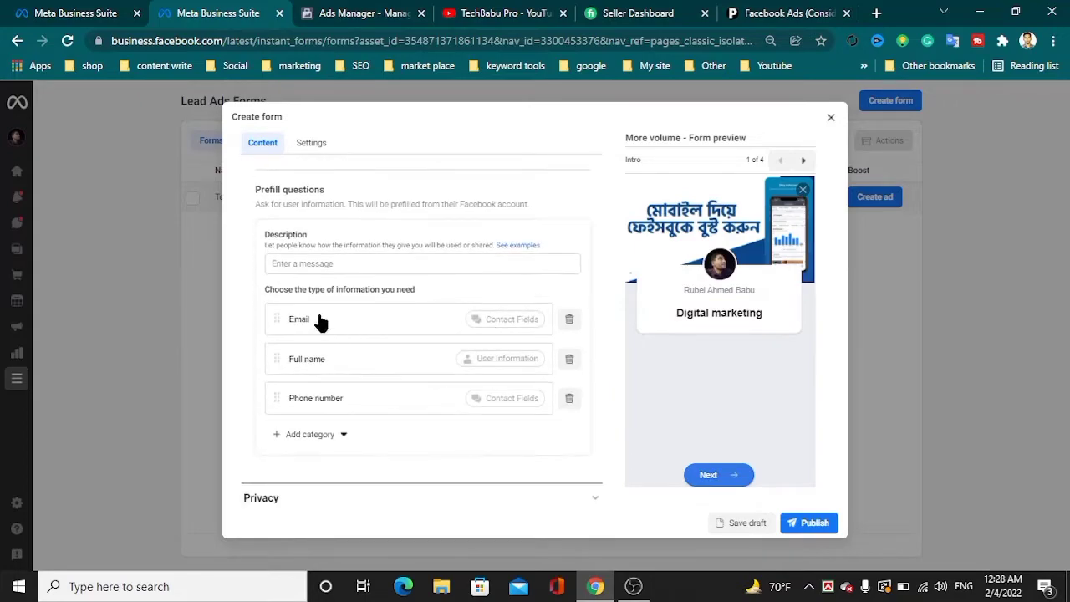
{"action": "left_click", "coordinate": [316, 263]}
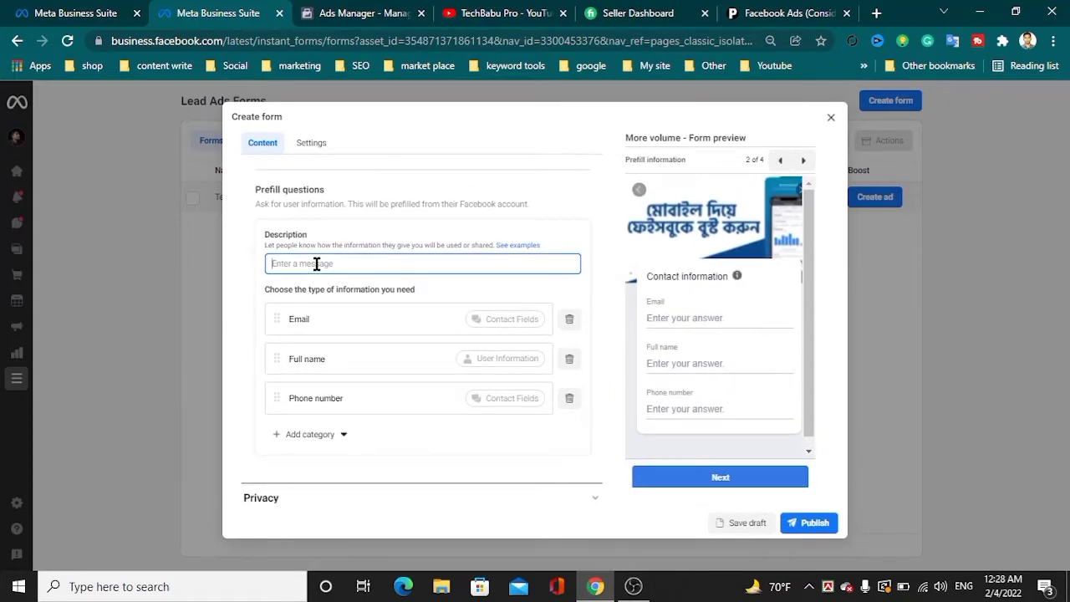
{"action": "type", "text": "Please complete"}
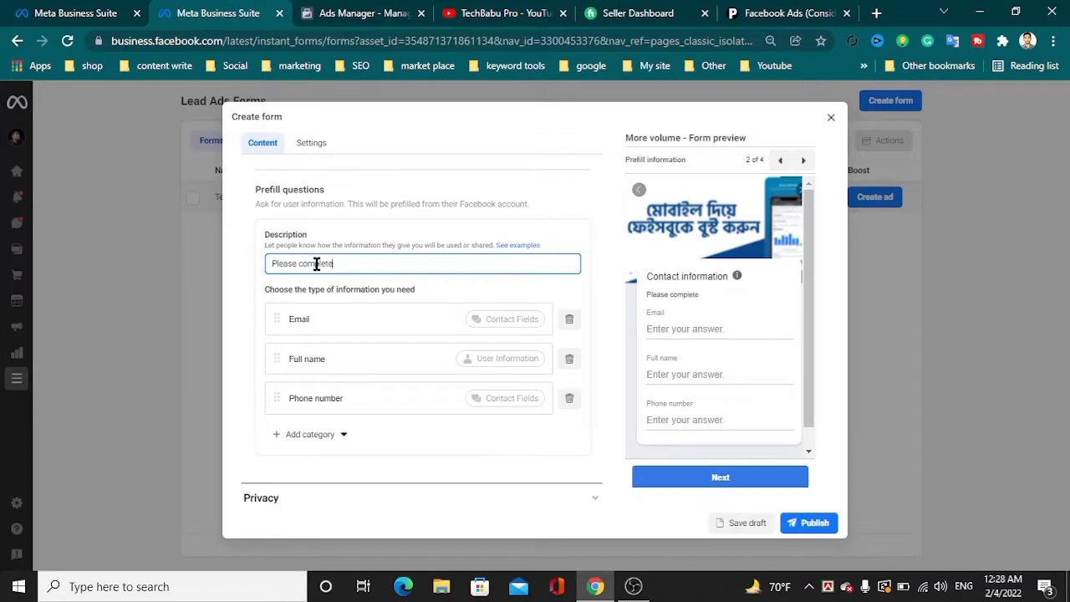
{"action": "type", "text": " f"}
{"action": "key", "text": "BackSpace"}
{"action": "type", "text": "this form"}
Reorder the prefill questions so that Full name comes before Email.
{"action": "left_click_drag", "start_coordinate": [278, 361], "coordinate": [279, 318]}
{"action": "left_click_drag", "start_coordinate": [273, 400], "coordinate": [348, 399]}
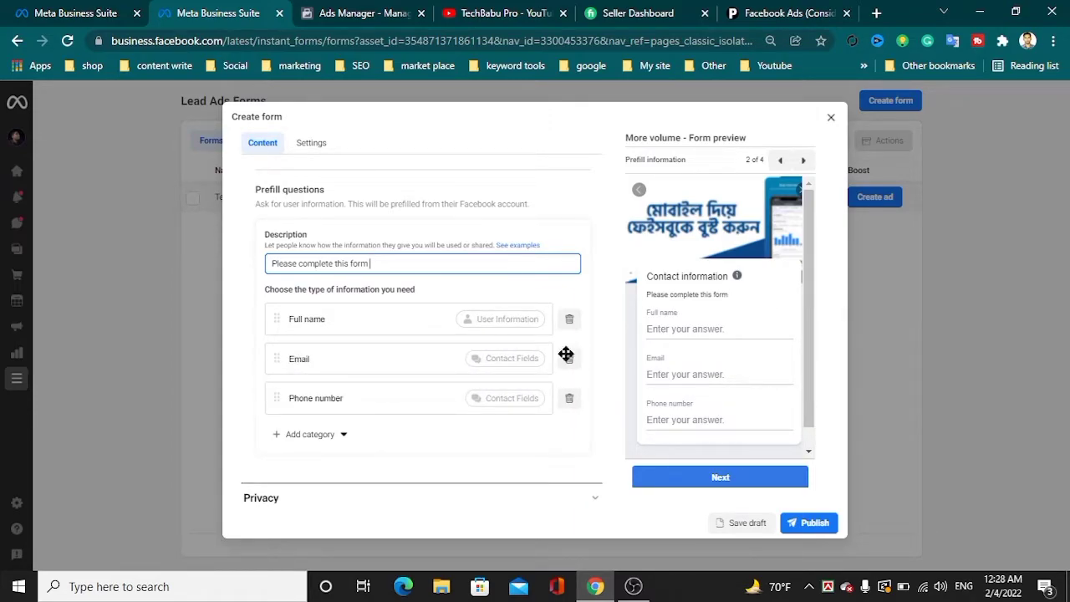
{"action": "scroll", "coordinate": [489, 424], "scroll_direction": "down", "scroll_amount": 1}
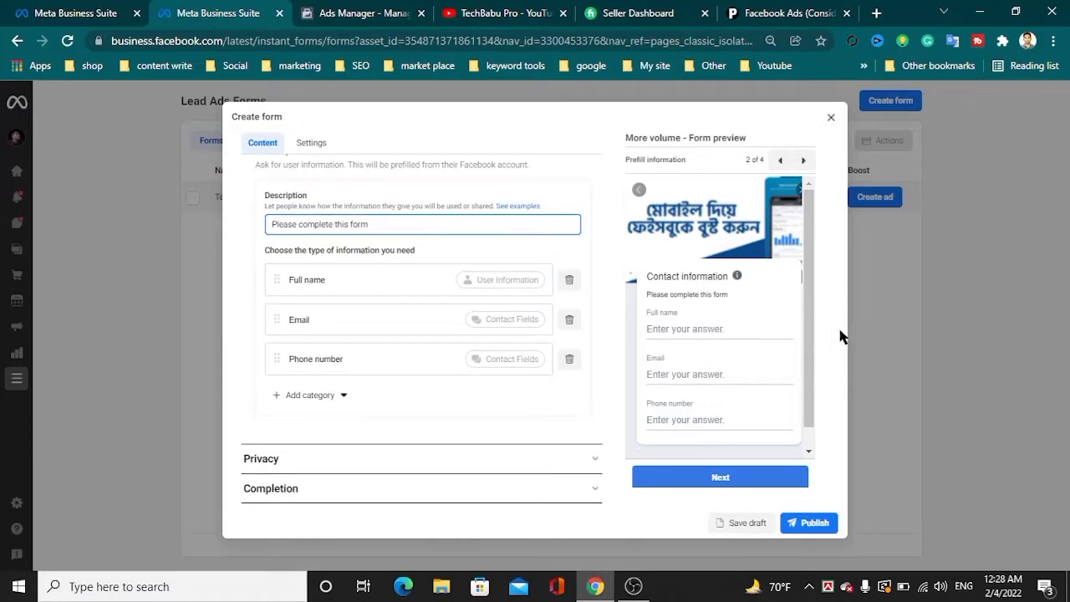
{"action": "left_click_drag", "start_coordinate": [812, 402], "coordinate": [817, 347]}
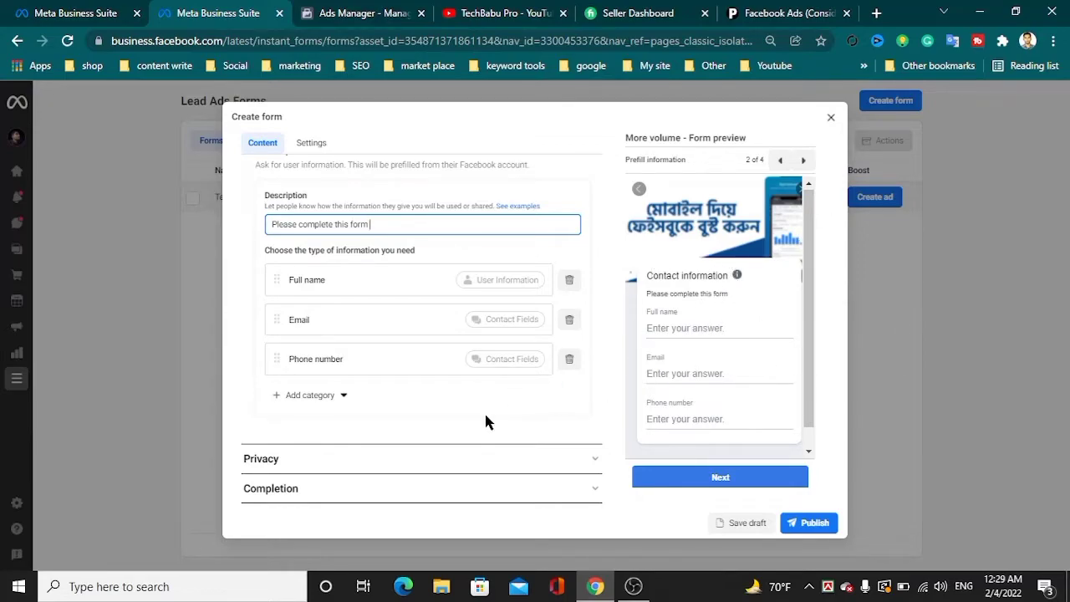
Set the privacy policy's link text to "Privecy" in the form's Privacy section.
{"action": "left_click", "coordinate": [432, 471]}
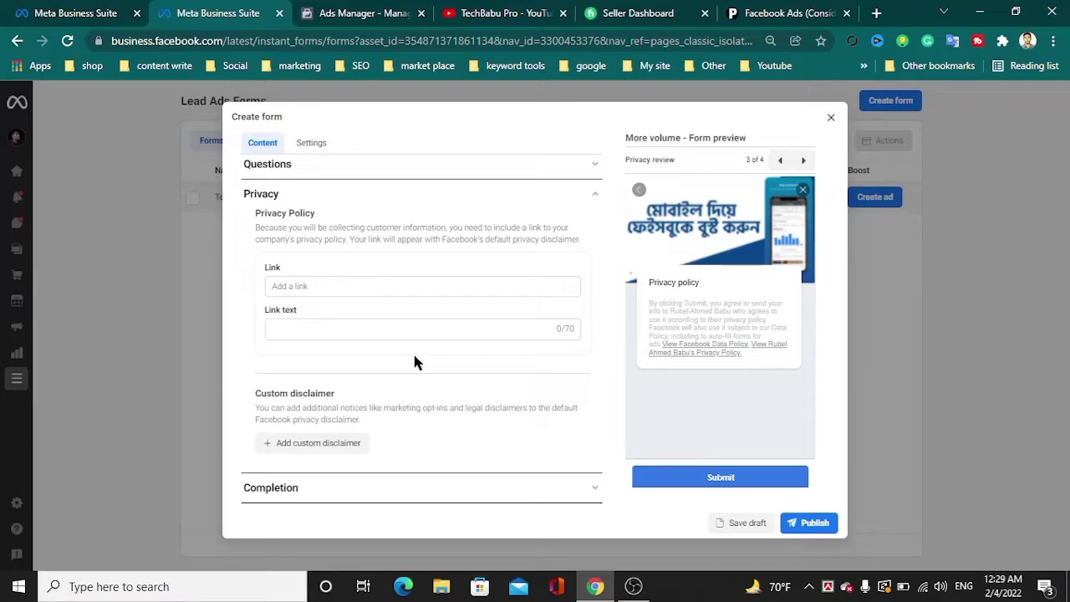
{"action": "left_click", "coordinate": [432, 330]}
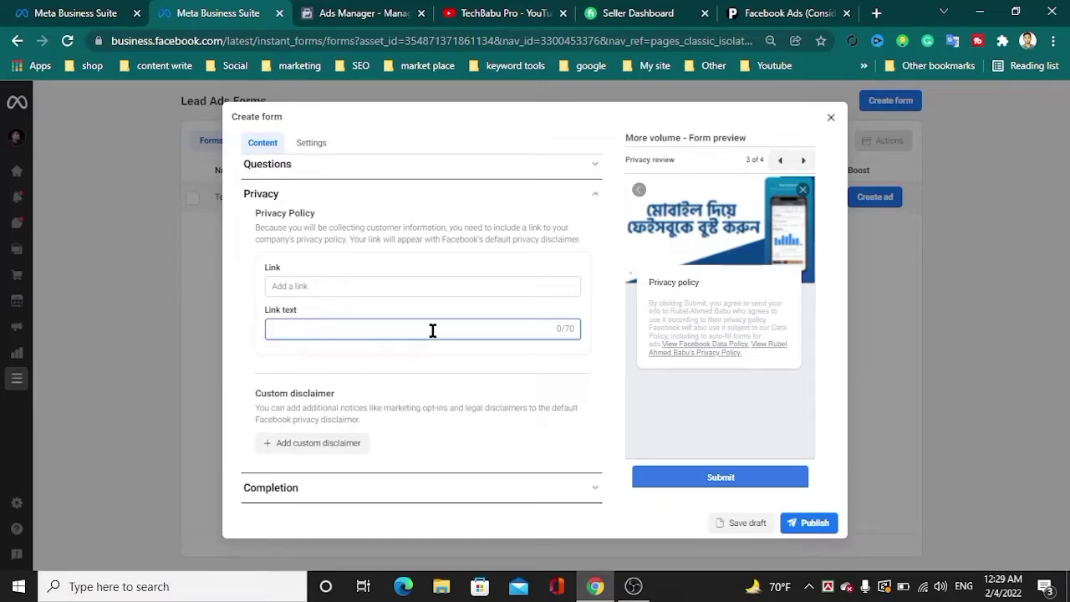
{"action": "type", "text": "Pric"}
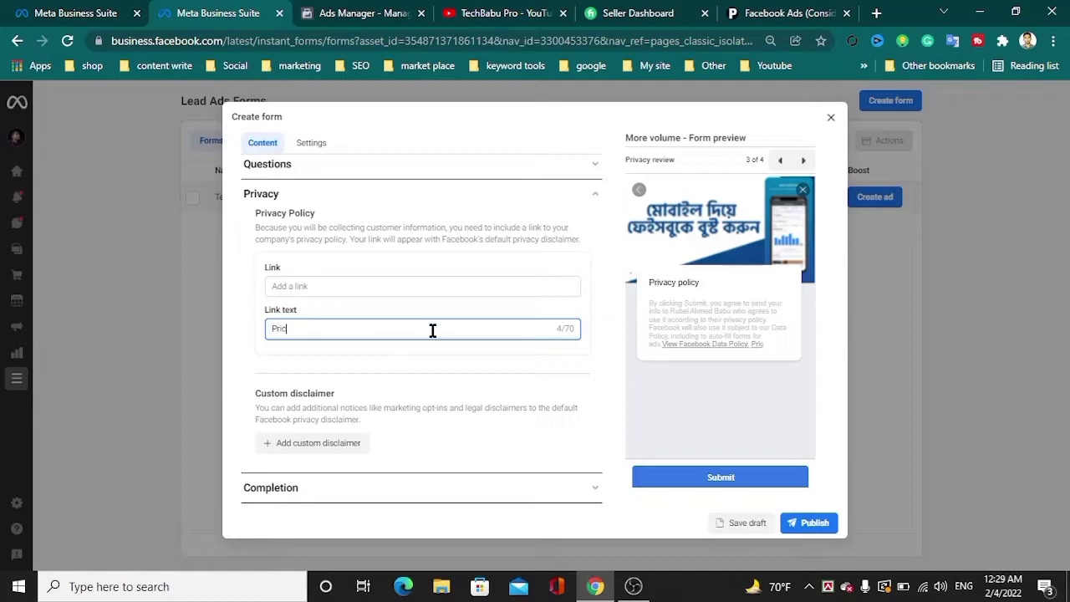
{"action": "type", "text": "ver"}
{"action": "type", "text": "cy"}
{"action": "left_click", "coordinate": [377, 286]}
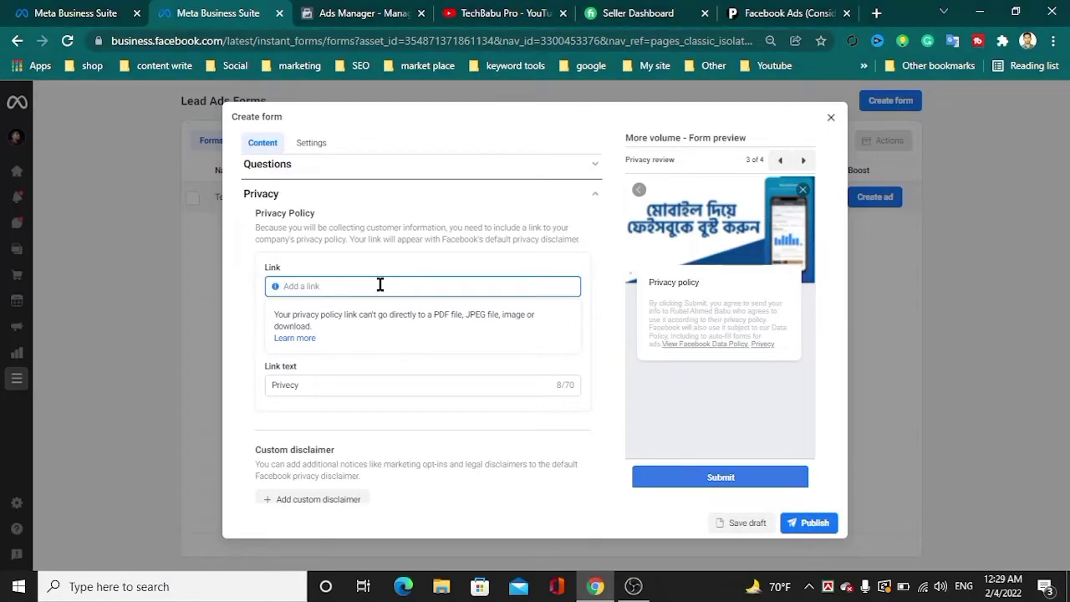
{"action": "type", "text": "t"}
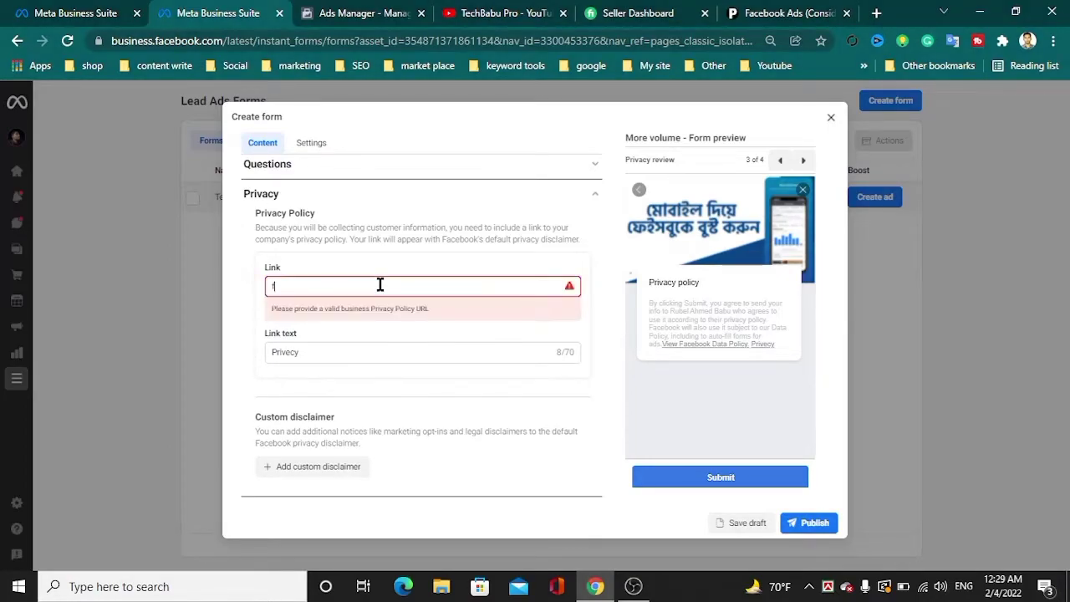
{"action": "key", "text": "BackSpace"}
{"action": "type", "text": "p"}
{"action": "type", "text": "rothomal"}
{"action": "type", "text": "o"}
{"action": "type", "text": ".com"}
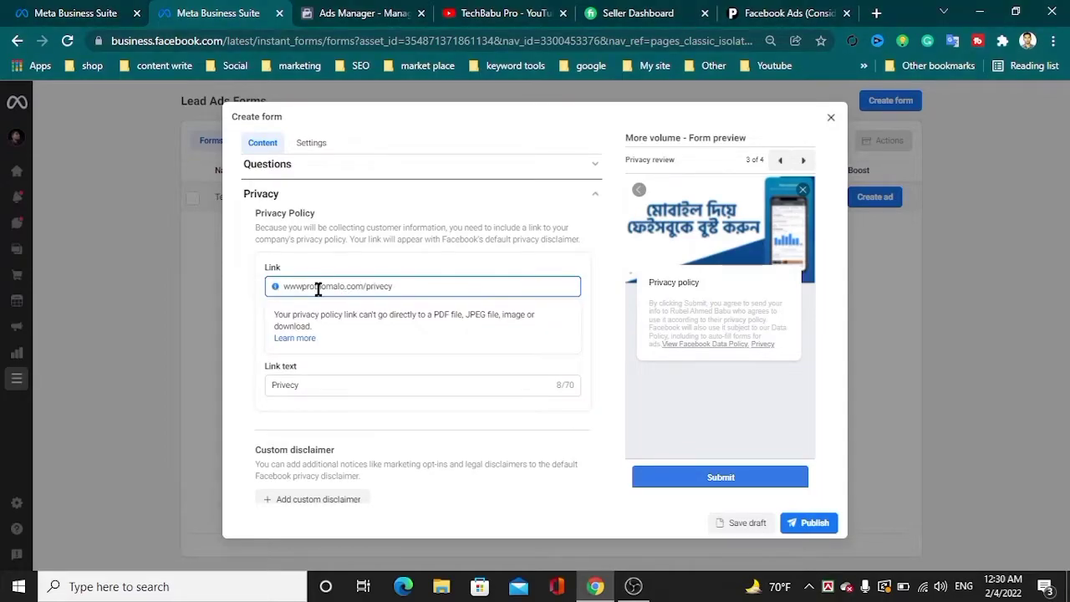
{"action": "type", "text": "."}
{"action": "scroll", "coordinate": [513, 329], "scroll_direction": "down", "scroll_amount": 1}
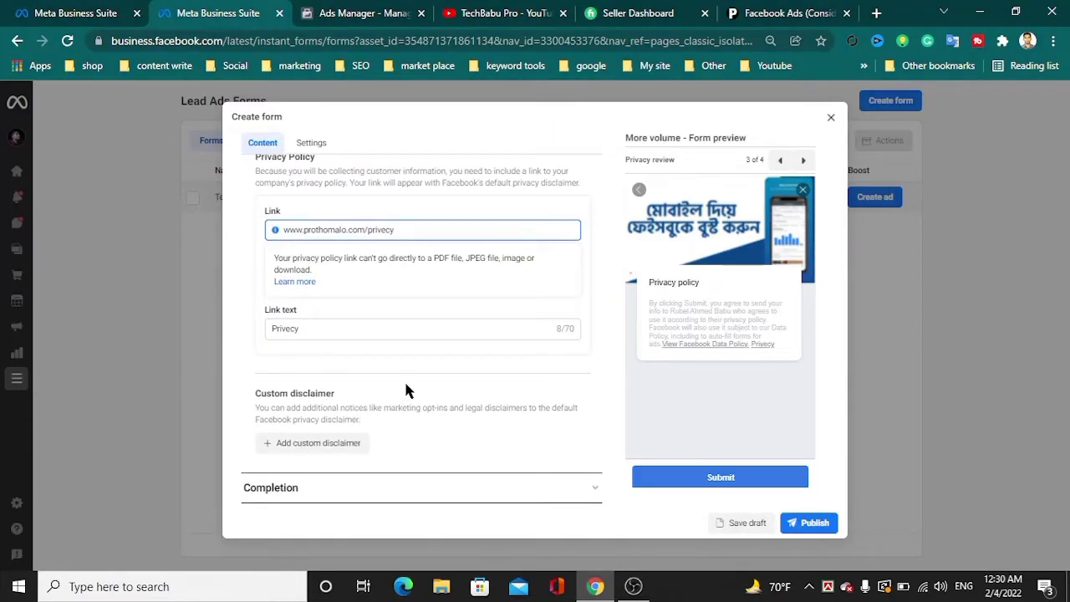
{"action": "left_click", "coordinate": [311, 443]}
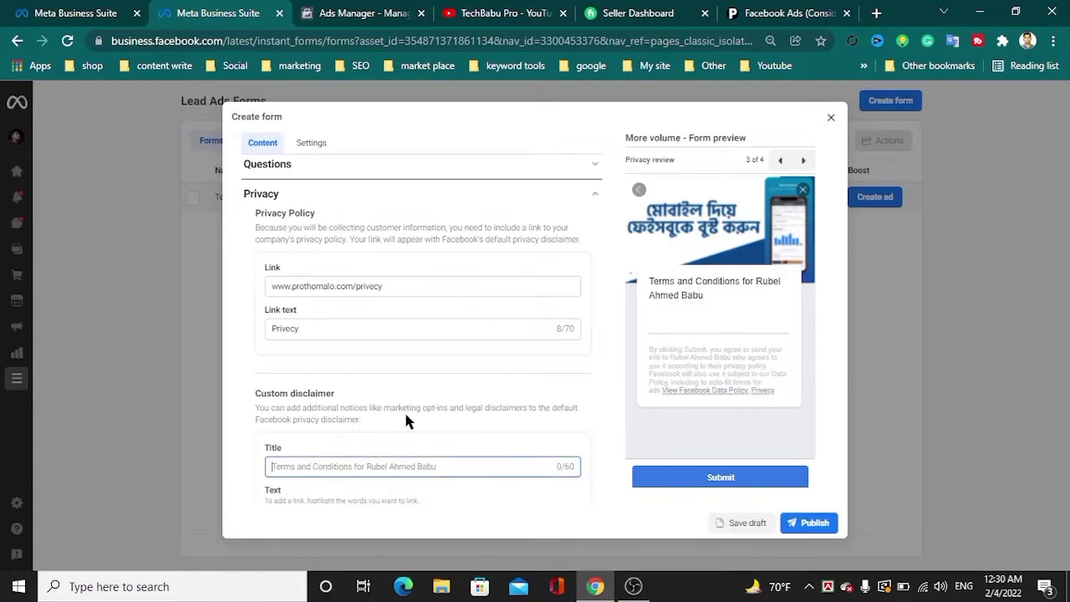
{"action": "scroll", "coordinate": [550, 430], "scroll_direction": "down", "scroll_amount": 2}
{"action": "left_click", "coordinate": [541, 434]}
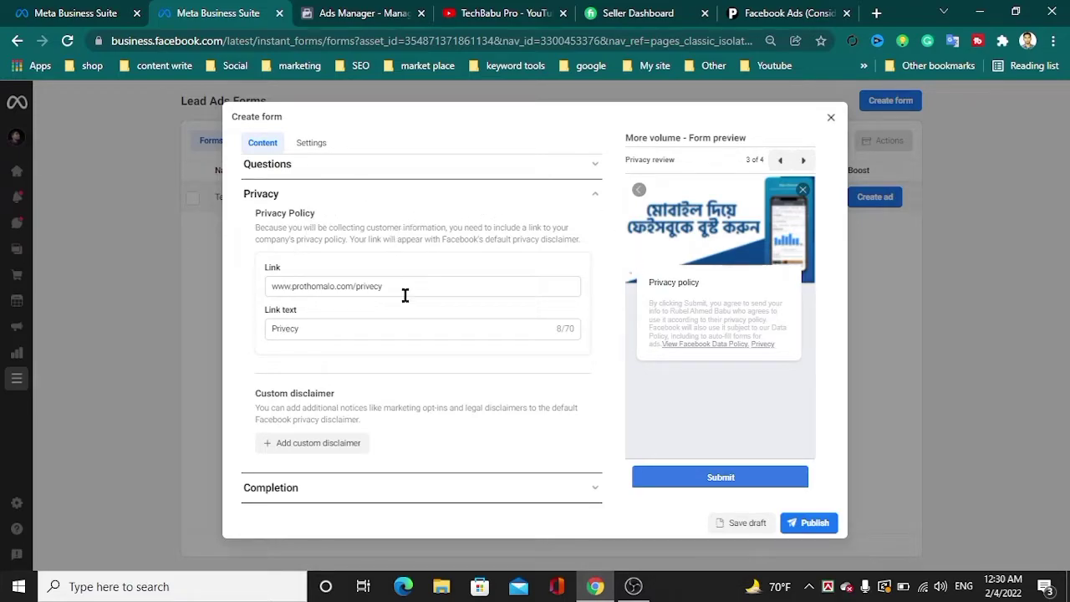
Select View website as the call-to-action button in the form's Completion section, leaving its link empty.
{"action": "left_click", "coordinate": [320, 489]}
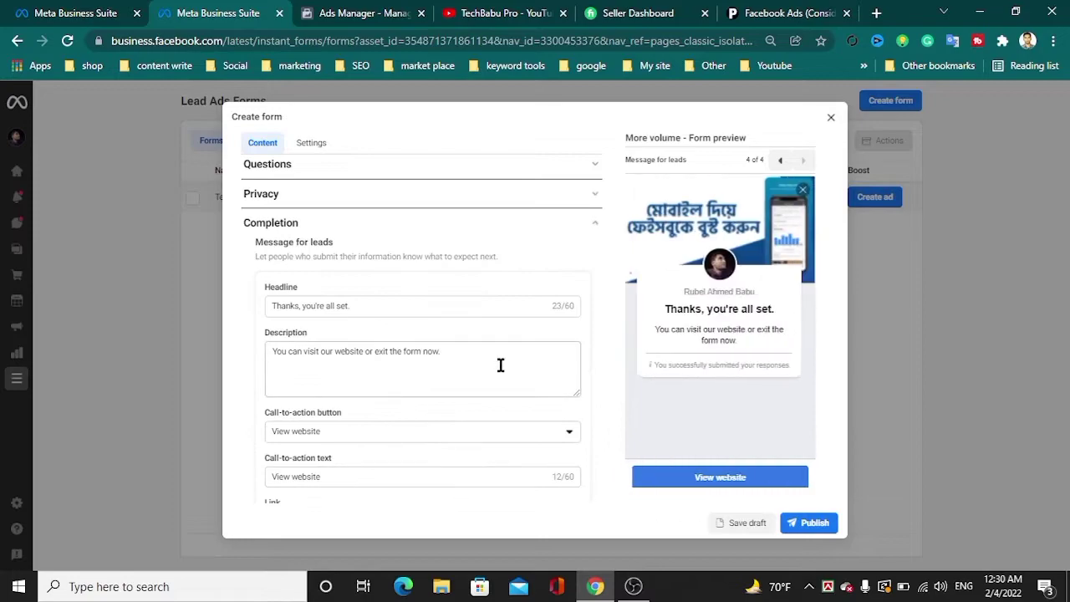
{"action": "scroll", "coordinate": [500, 365], "scroll_direction": "down", "scroll_amount": 2}
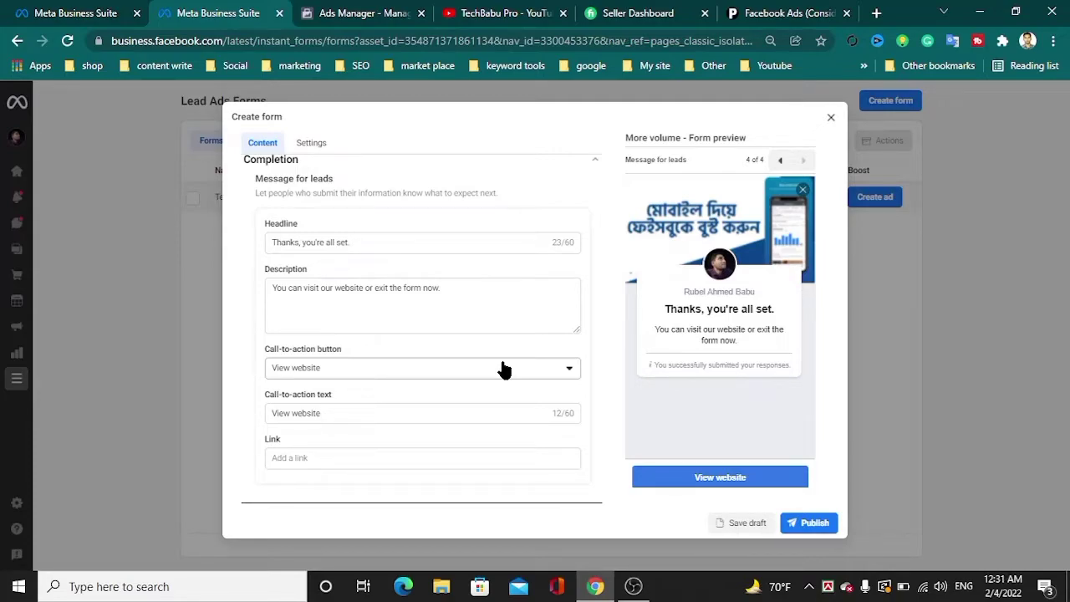
{"action": "left_click", "coordinate": [453, 288]}
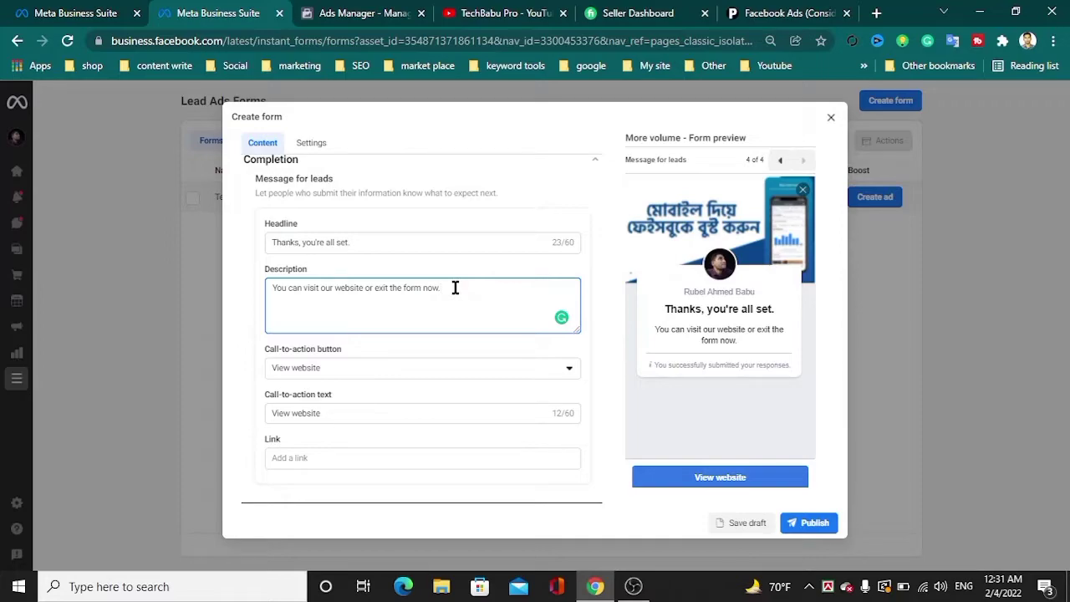
{"action": "left_click", "coordinate": [438, 371]}
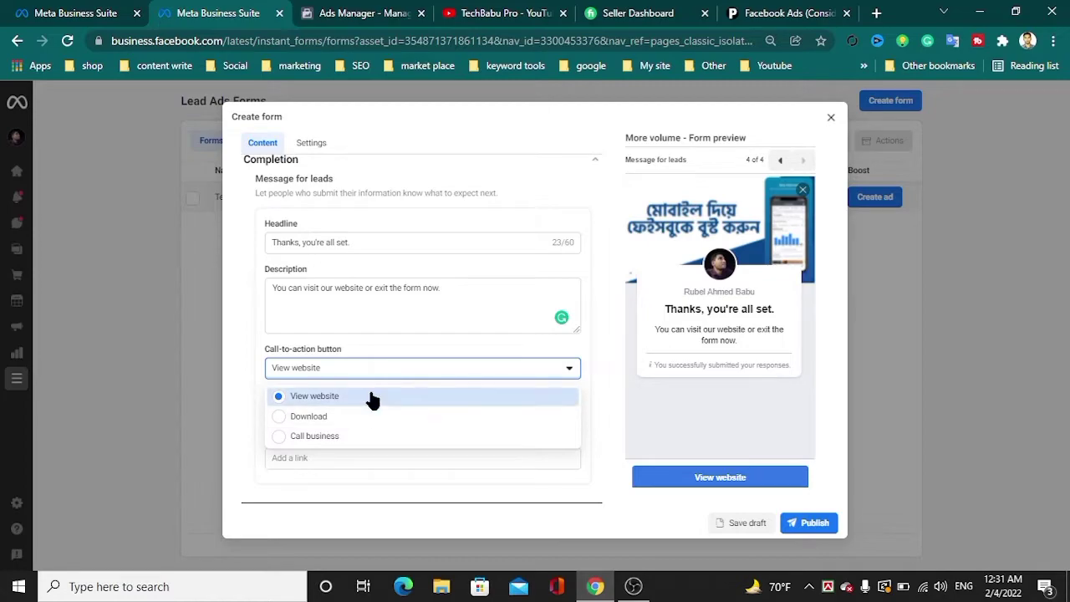
{"action": "left_click", "coordinate": [372, 400]}
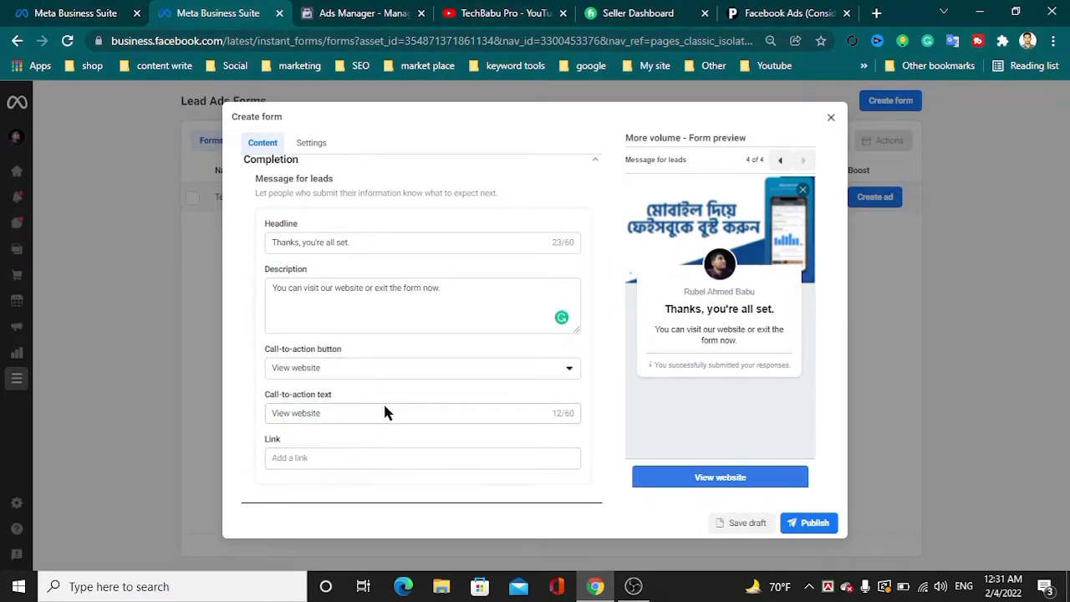
{"action": "left_click", "coordinate": [339, 460]}
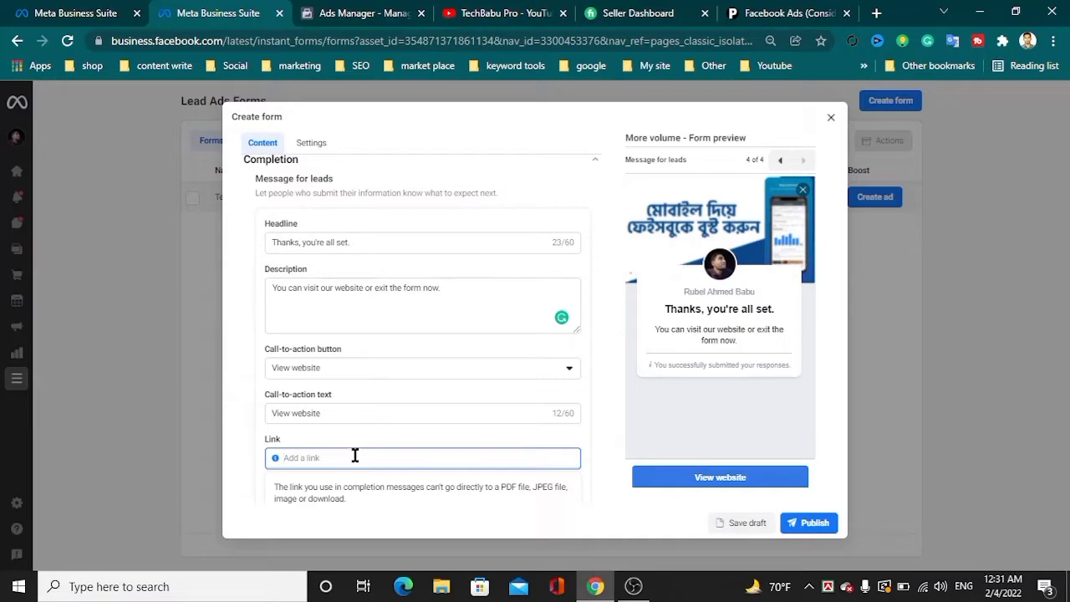
{"action": "left_click", "coordinate": [832, 531]}
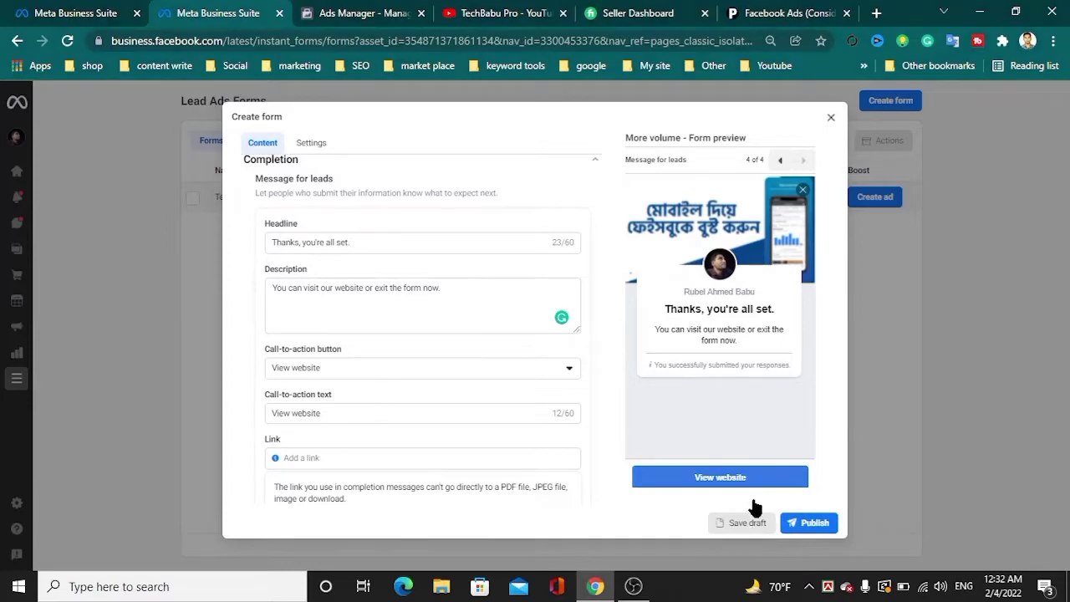
Try the Open sharing option in the form configuration settings, and set sharing back to Restricted.
{"action": "left_click", "coordinate": [310, 147]}
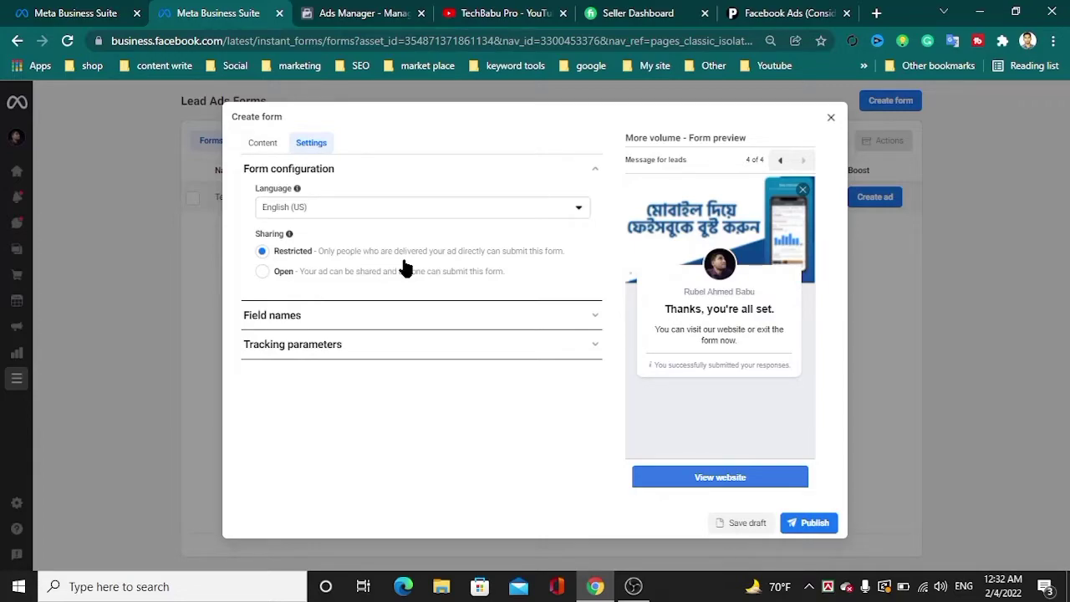
{"action": "left_click", "coordinate": [262, 273]}
{"action": "left_click", "coordinate": [262, 255]}
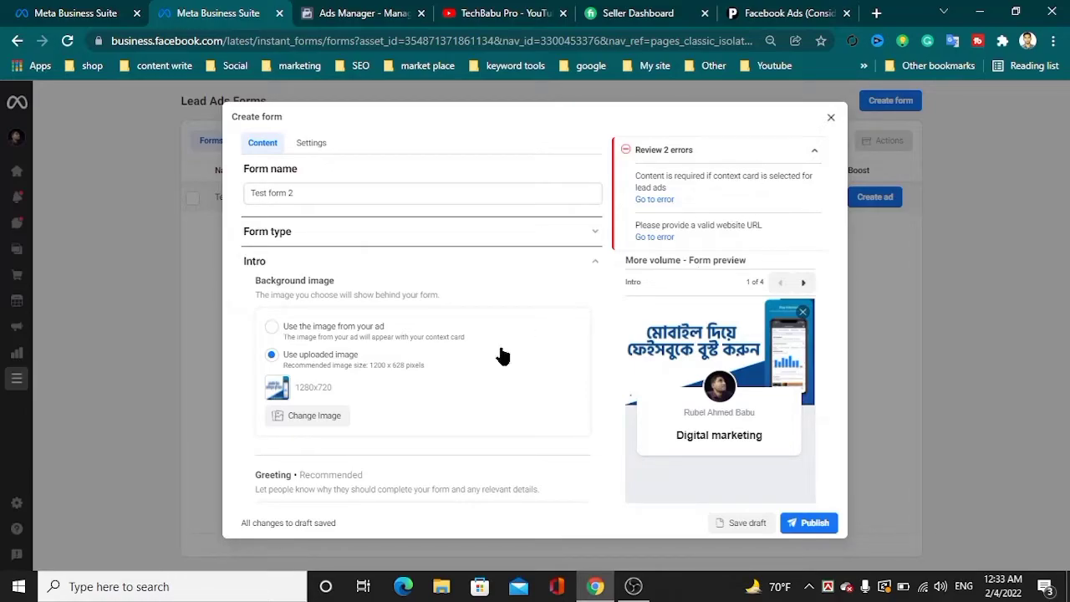
Close the form editor, keeping "Test form 2" as a draft.
{"action": "left_click", "coordinate": [831, 118]}
{"action": "left_click", "coordinate": [657, 281]}
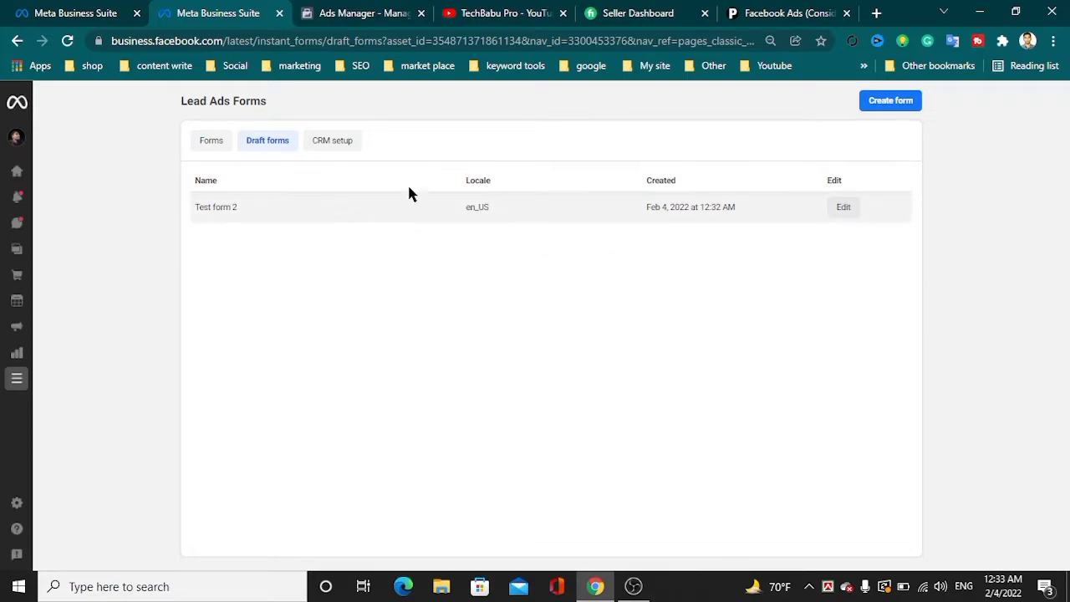
Switch to Ads Manager and create a new campaign with the Lead generation objective.
{"action": "left_click", "coordinate": [207, 145]}
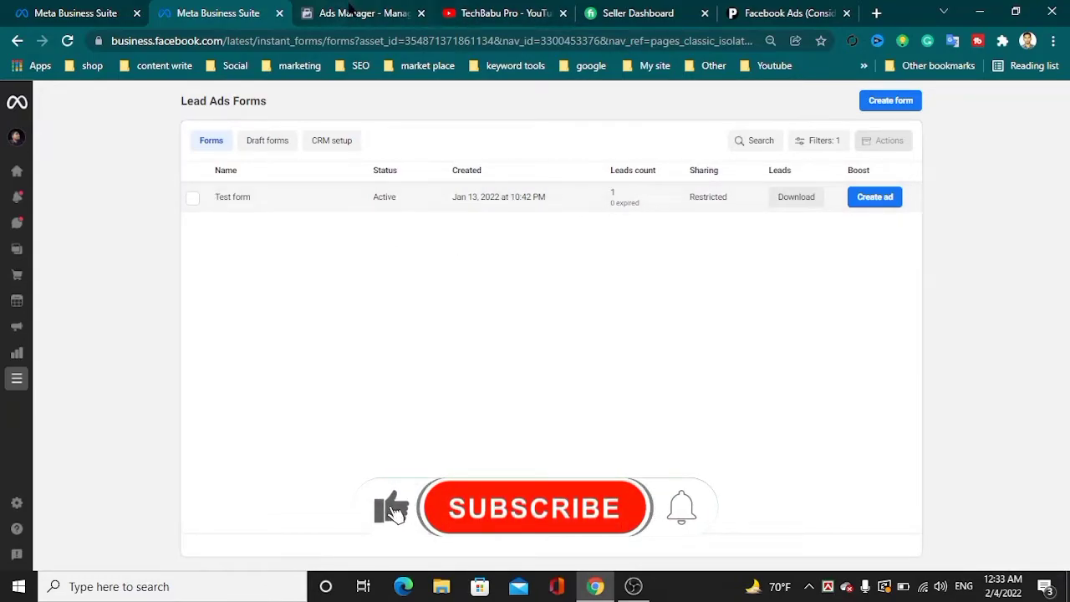
{"action": "left_click", "coordinate": [357, 13]}
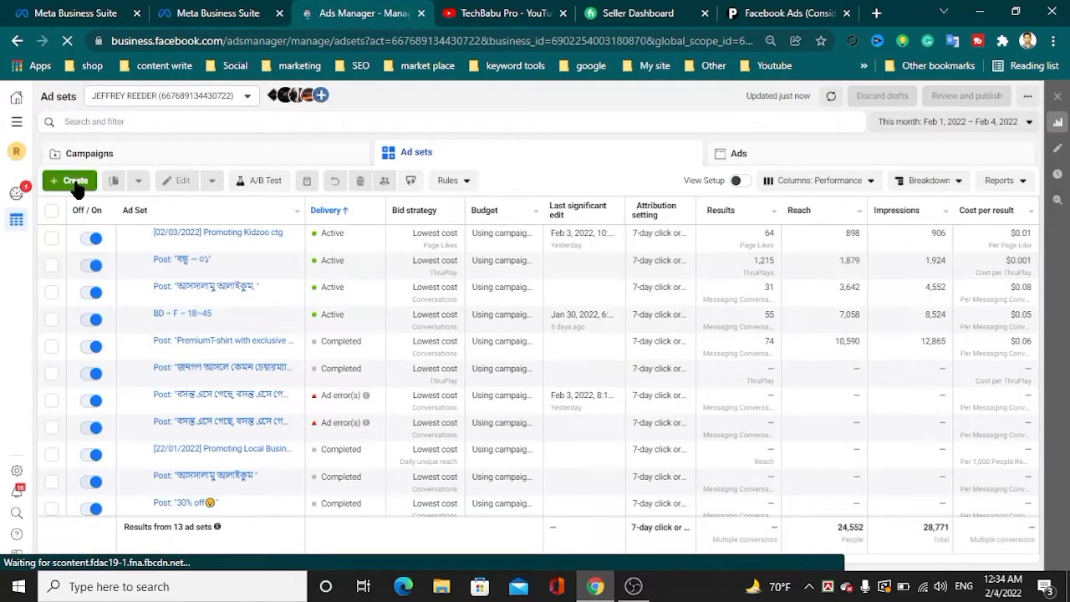
{"action": "left_click", "coordinate": [75, 182]}
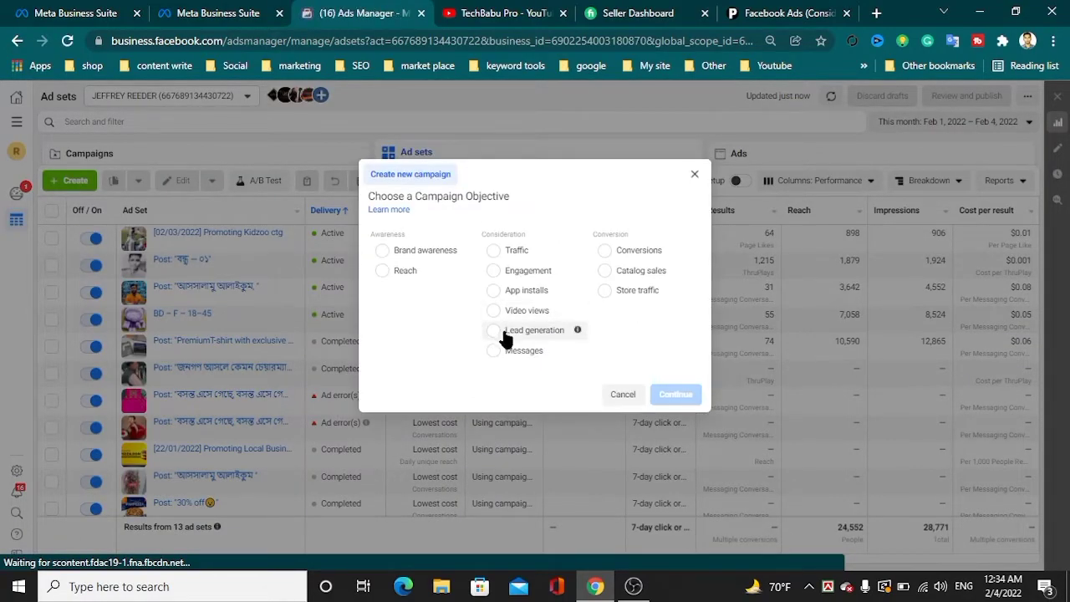
{"action": "left_click", "coordinate": [502, 335]}
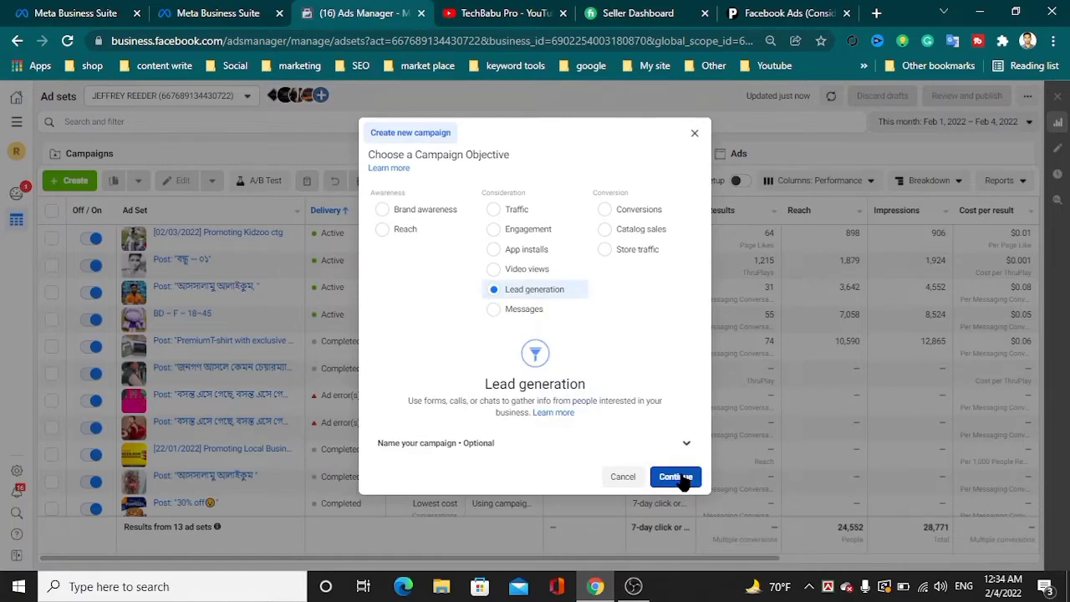
{"action": "left_click", "coordinate": [679, 478]}
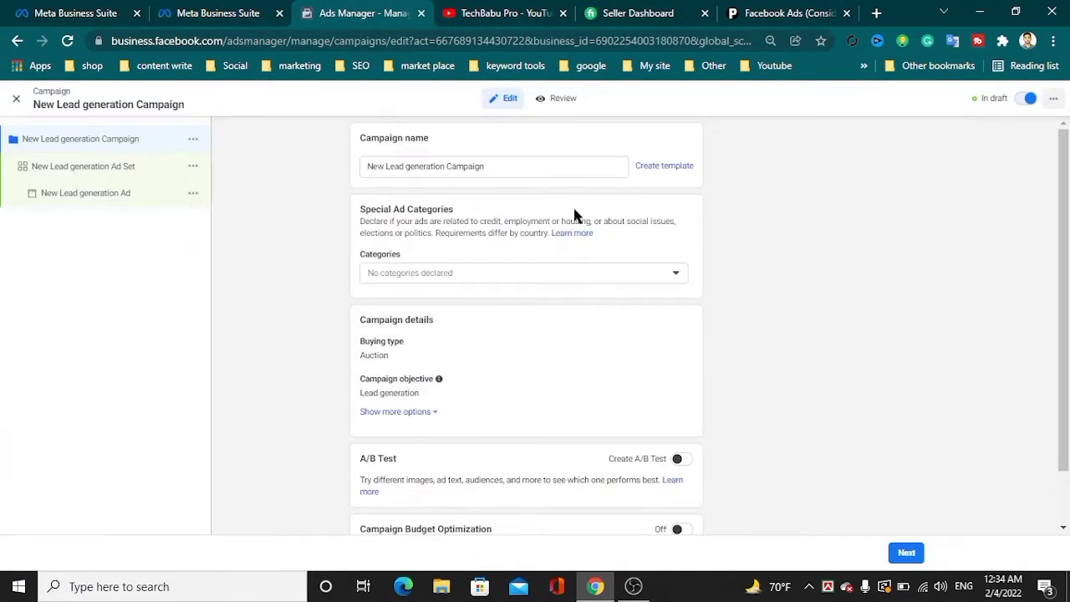
{"action": "scroll", "coordinate": [502, 368], "scroll_direction": "down", "scroll_amount": 1}
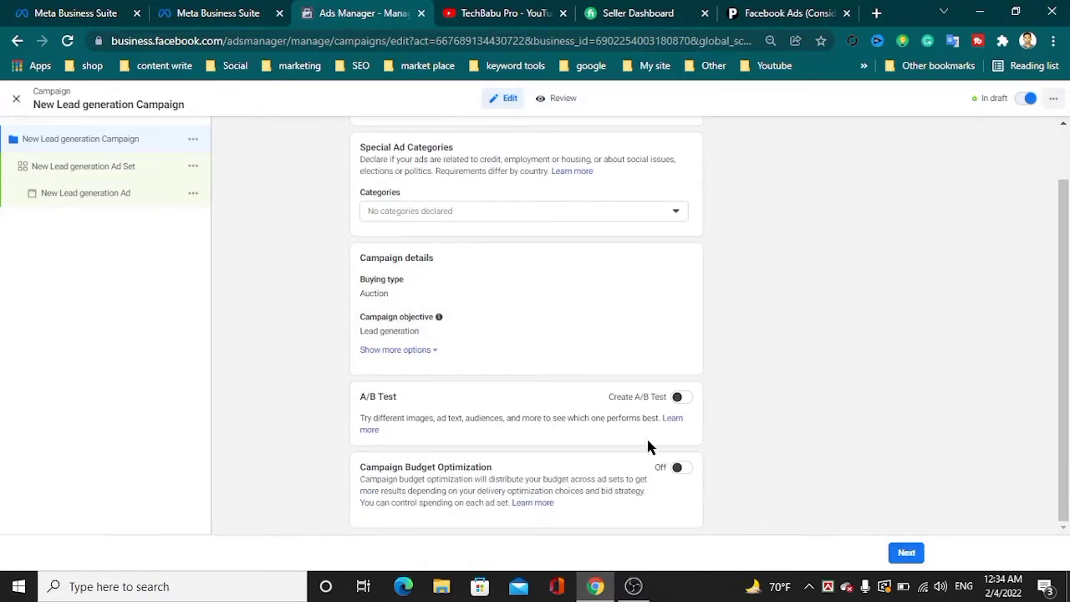
In the new lead generation ad set, choose the page that owns the test forms as the Facebook Page to promote.
{"action": "left_click", "coordinate": [92, 169]}
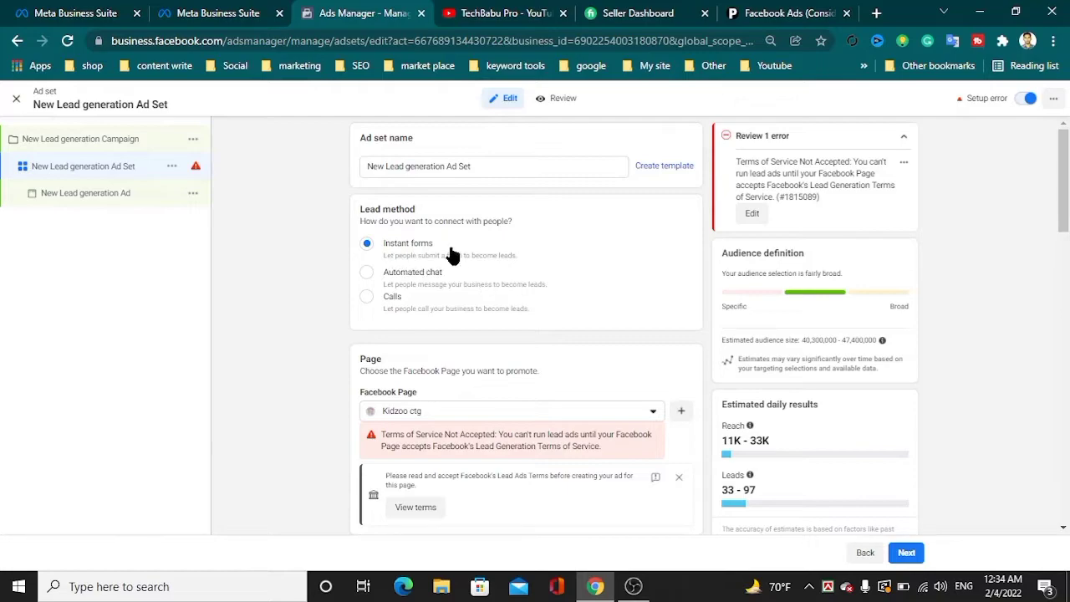
{"action": "scroll", "coordinate": [605, 280], "scroll_direction": "down", "scroll_amount": 2}
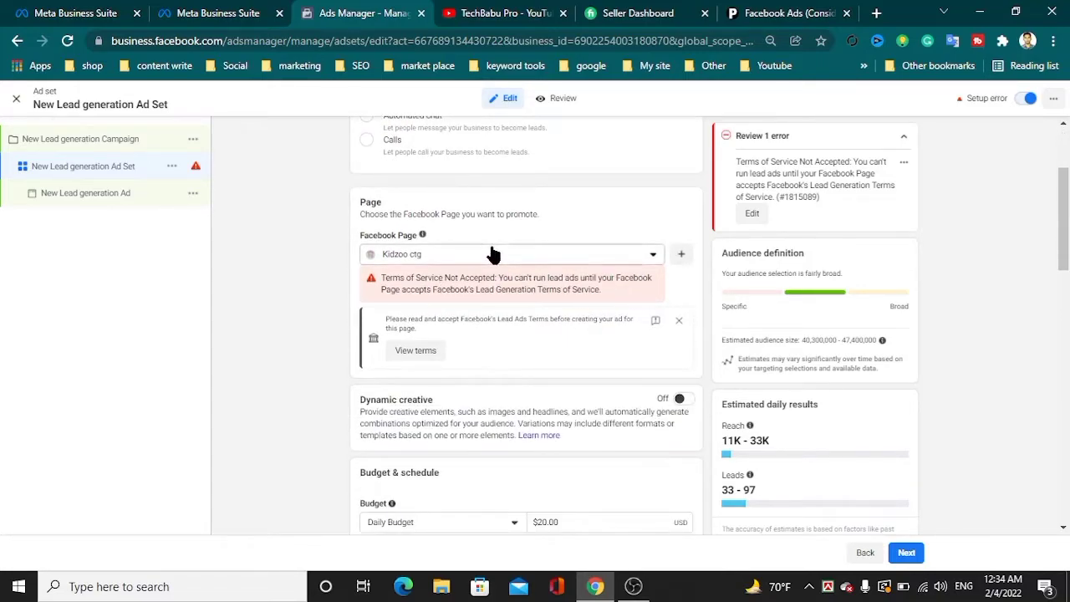
{"action": "left_click", "coordinate": [491, 253]}
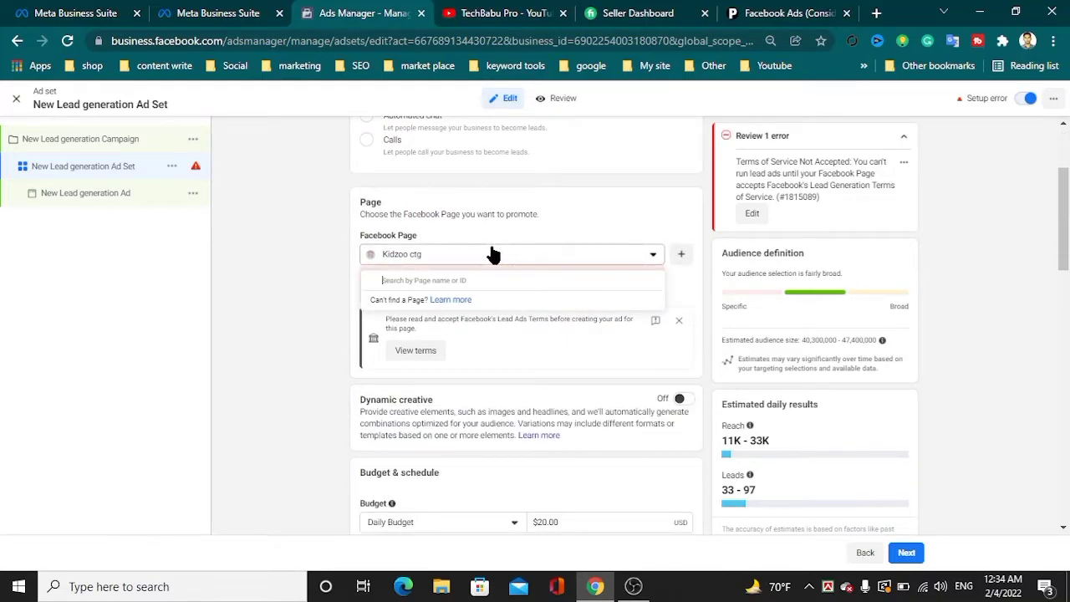
{"action": "scroll", "coordinate": [519, 379], "scroll_direction": "up", "scroll_amount": 5}
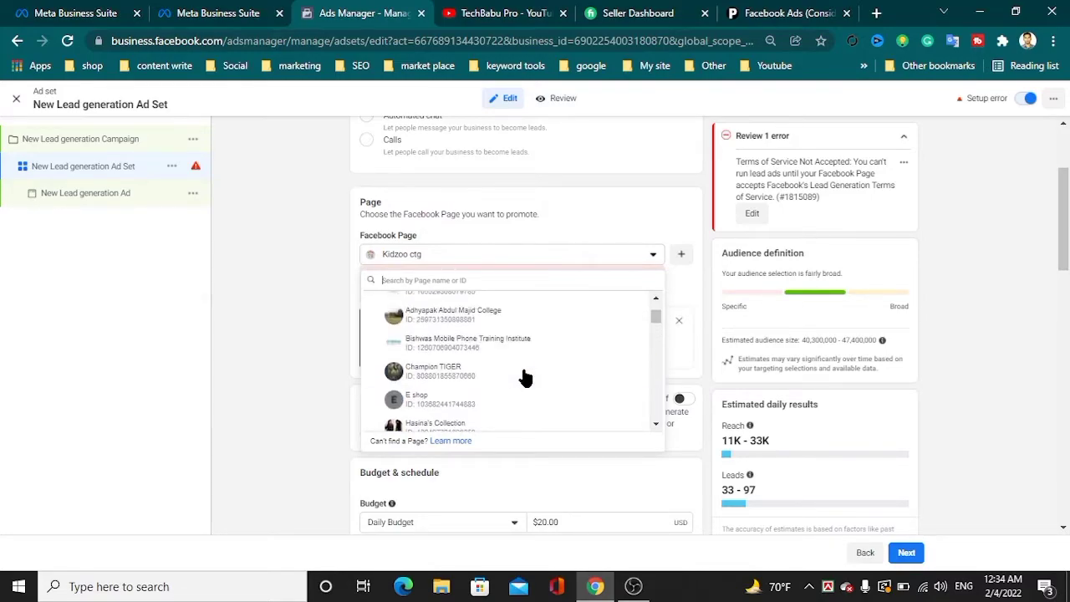
{"action": "scroll", "coordinate": [504, 378], "scroll_direction": "down", "scroll_amount": 10}
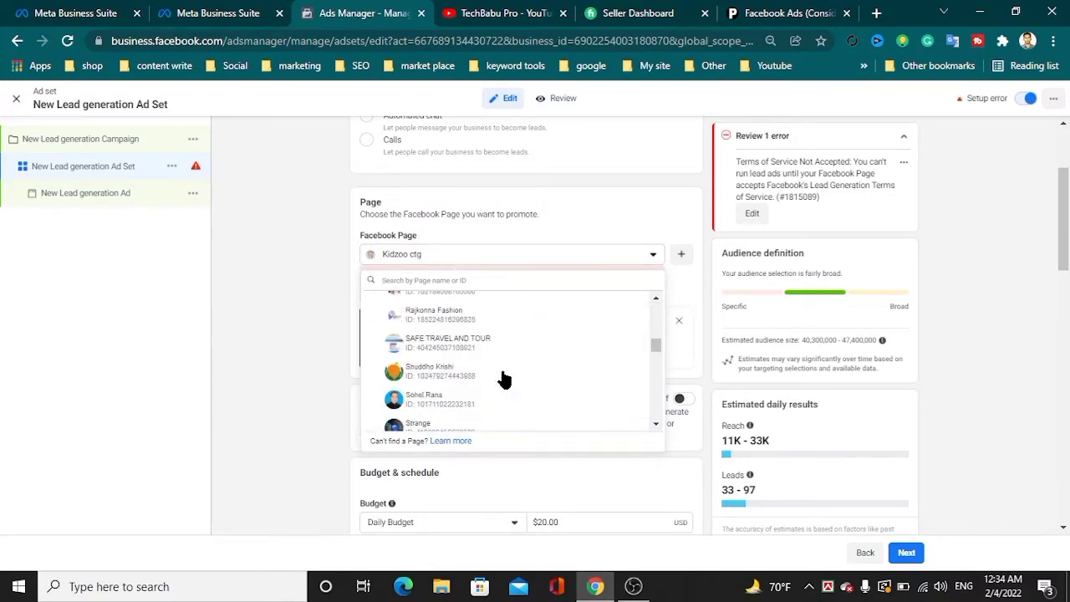
{"action": "scroll", "coordinate": [504, 379], "scroll_direction": "down", "scroll_amount": 3}
{"action": "scroll", "coordinate": [504, 378], "scroll_direction": "down", "scroll_amount": 3}
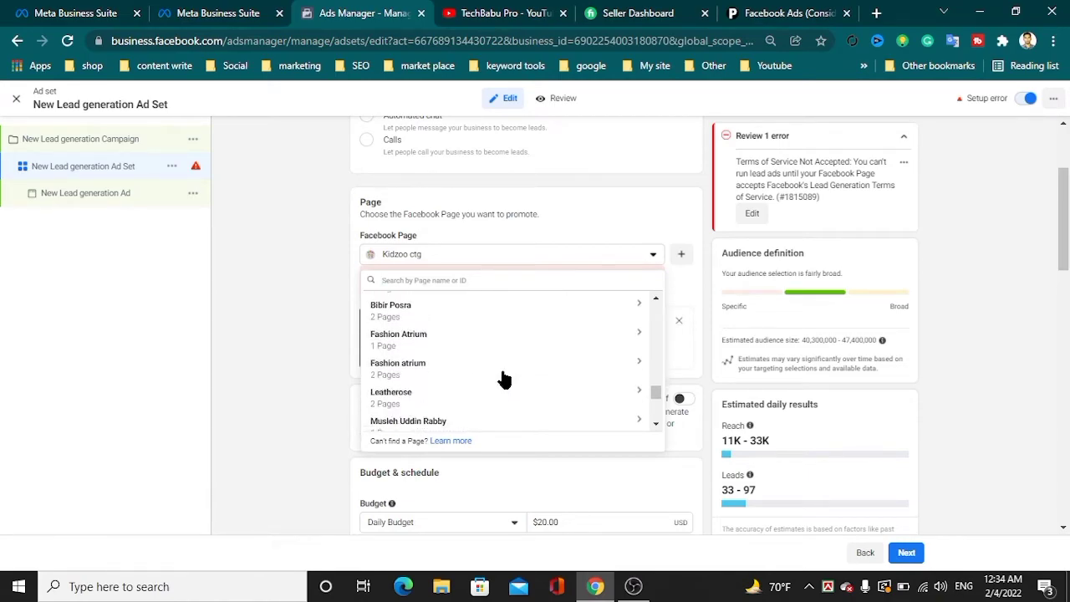
{"action": "scroll", "coordinate": [499, 377], "scroll_direction": "down", "scroll_amount": 3}
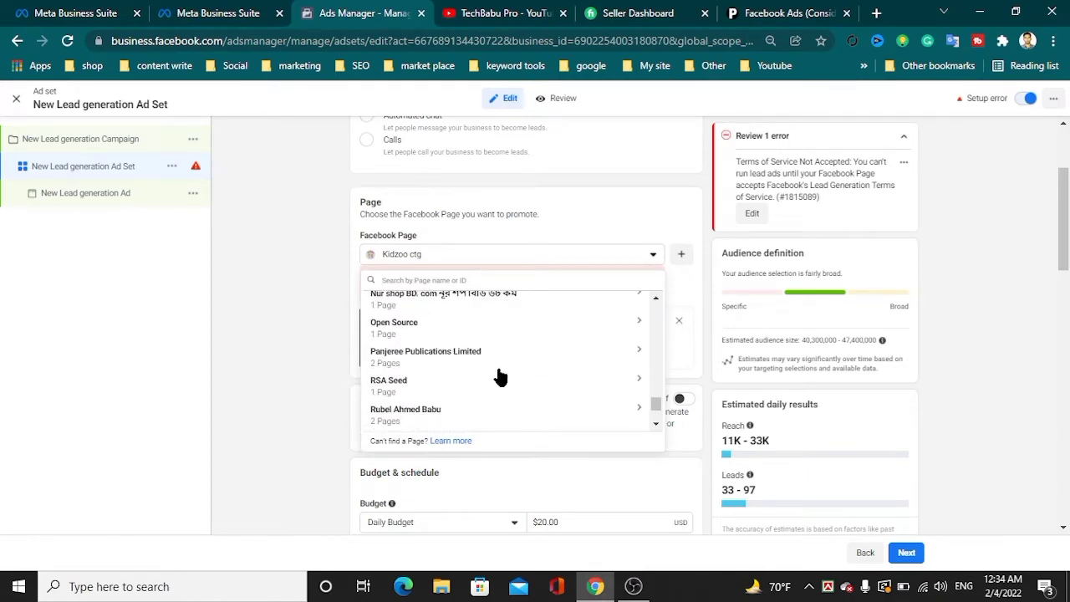
{"action": "scroll", "coordinate": [499, 376], "scroll_direction": "up", "scroll_amount": 3}
{"action": "left_click", "coordinate": [455, 404]}
{"action": "scroll", "coordinate": [481, 405], "scroll_direction": "down", "scroll_amount": 3}
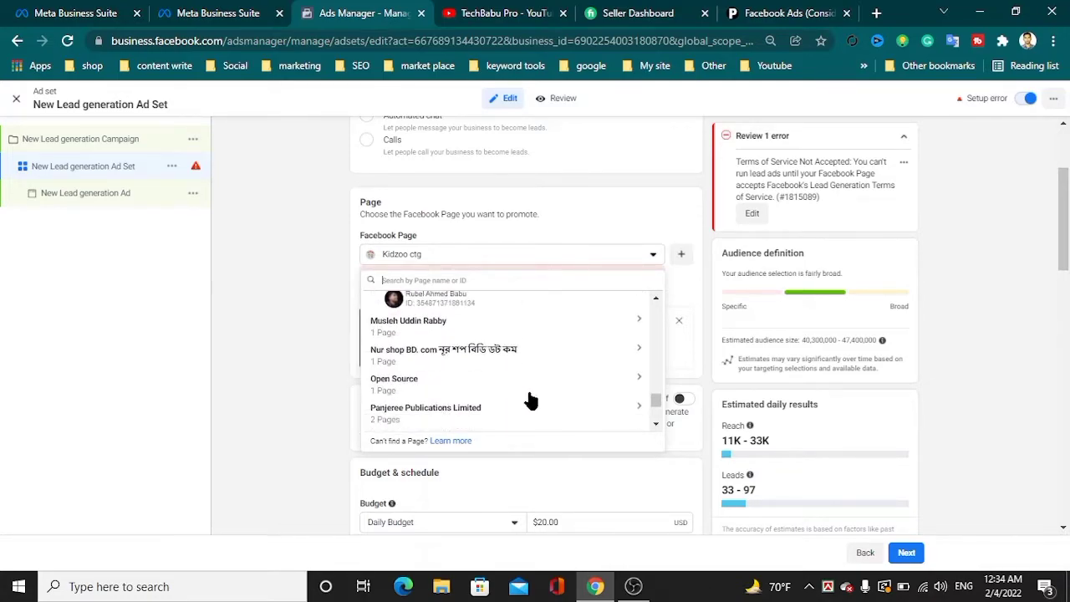
{"action": "left_click", "coordinate": [502, 298]}
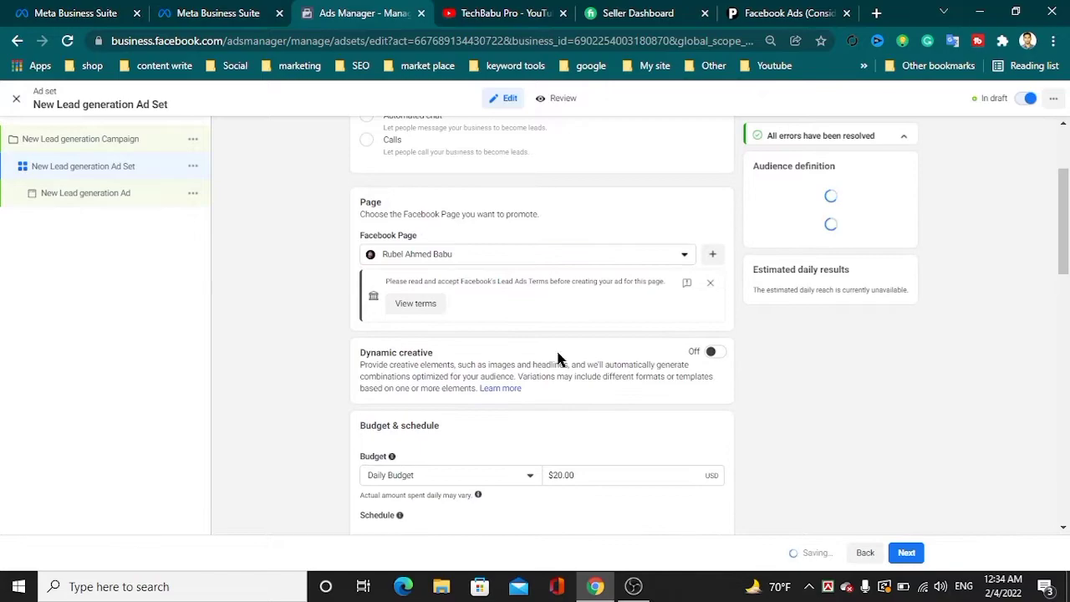
Examine the ad set's budget and schedule, audience, placements, and optimization and delivery settings.
{"action": "scroll", "coordinate": [634, 319], "scroll_direction": "down", "scroll_amount": 2}
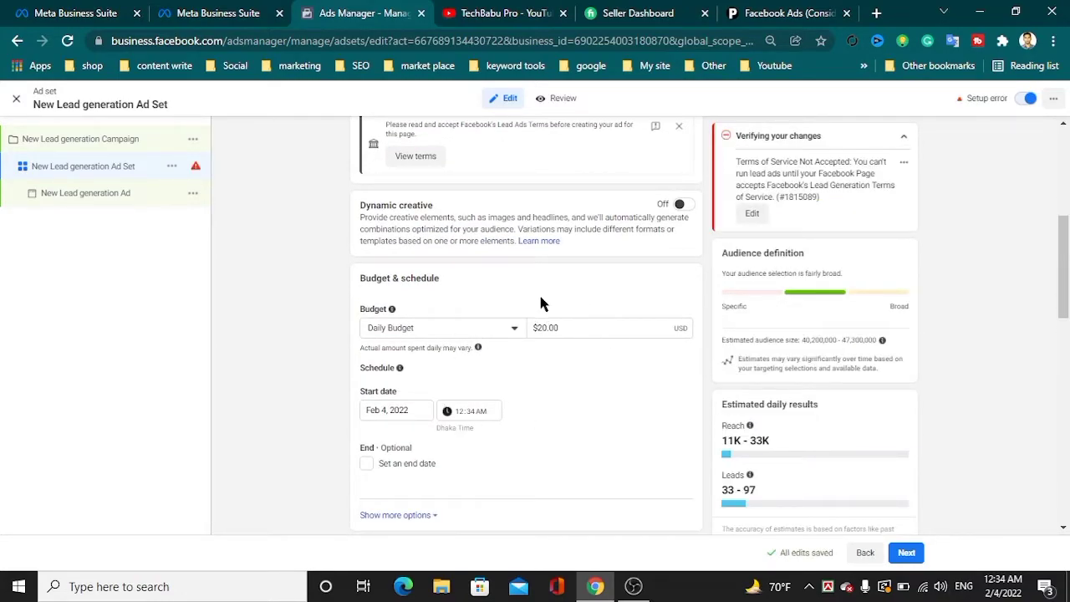
{"action": "scroll", "coordinate": [559, 392], "scroll_direction": "down", "scroll_amount": 4}
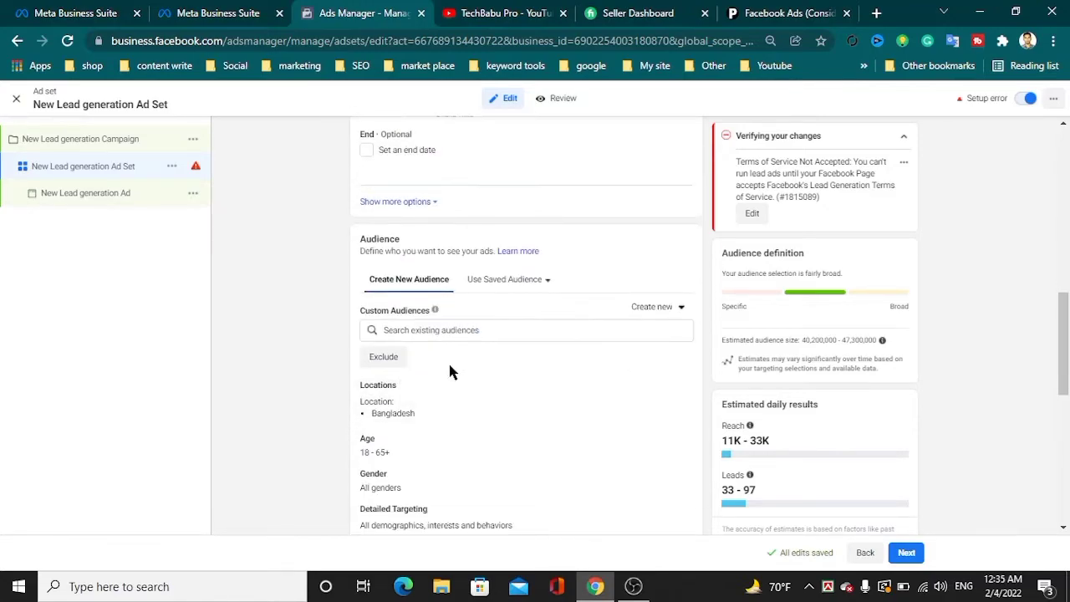
{"action": "scroll", "coordinate": [451, 368], "scroll_direction": "down", "scroll_amount": 2}
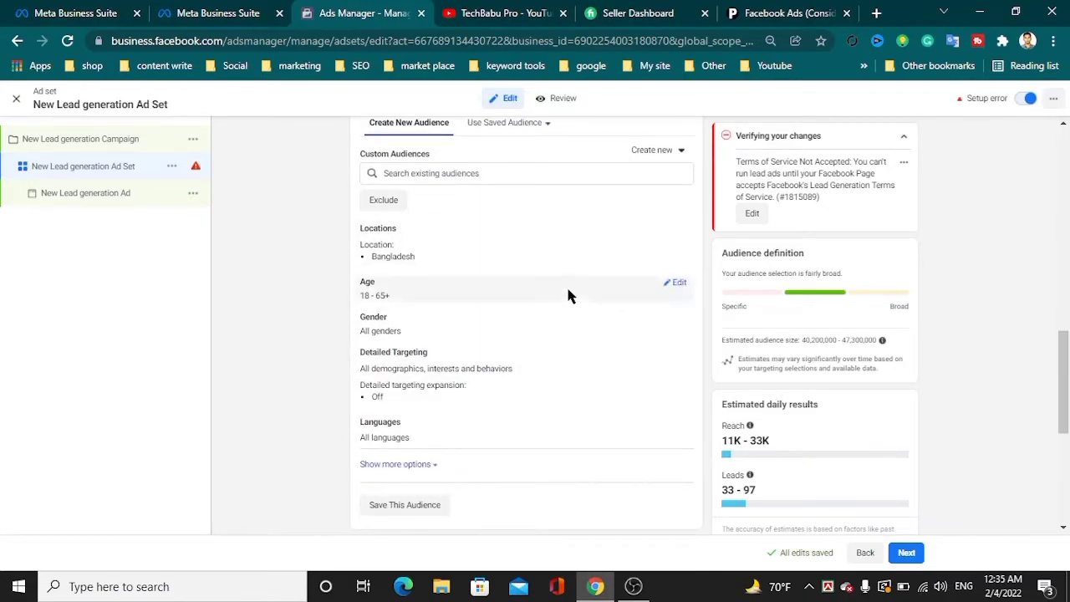
{"action": "scroll", "coordinate": [566, 288], "scroll_direction": "down", "scroll_amount": 2}
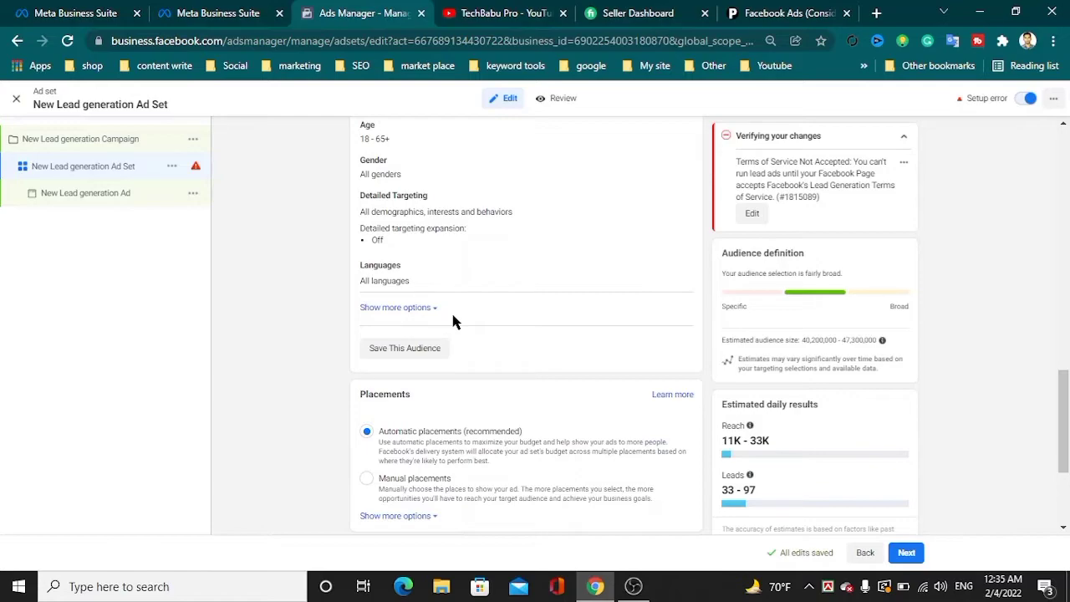
{"action": "scroll", "coordinate": [649, 354], "scroll_direction": "down", "scroll_amount": 3}
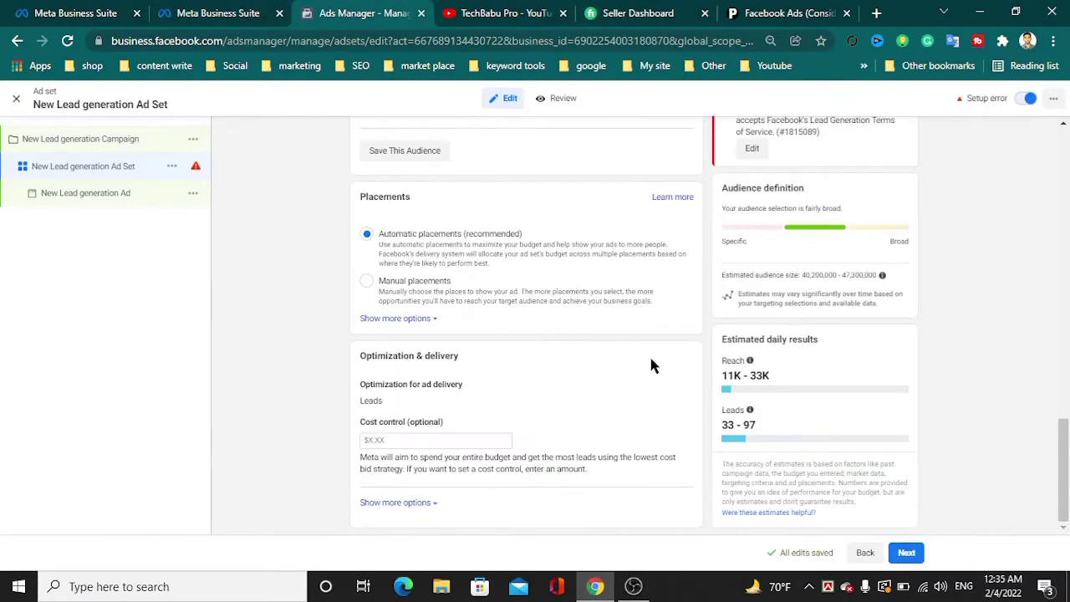
Open New Lead generation Ad and examine its ad setup, creative, instant form destination and tracking options.
{"action": "left_click", "coordinate": [90, 197]}
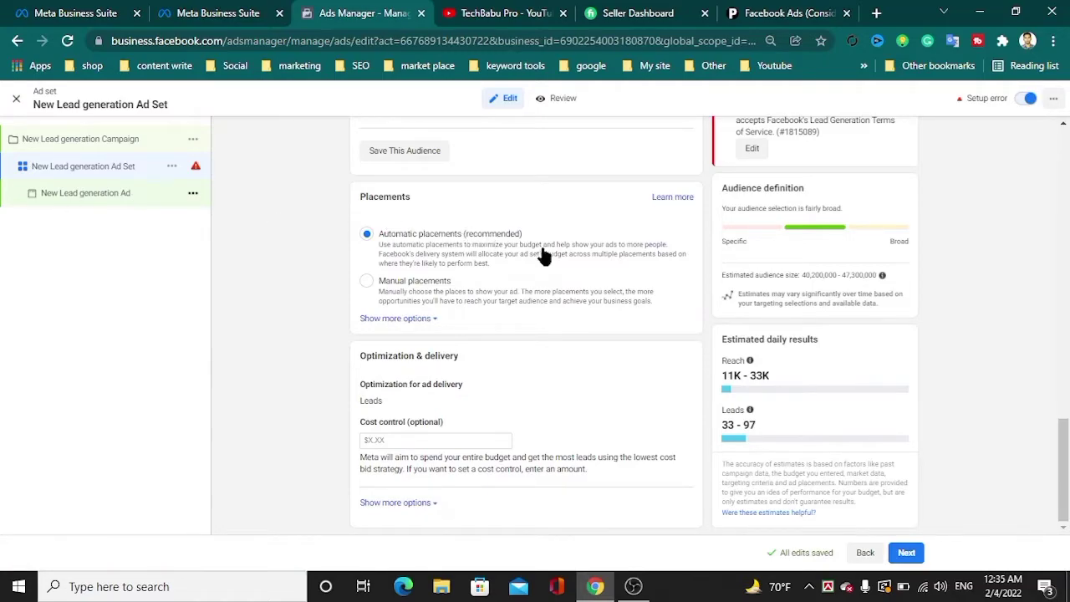
{"action": "scroll", "coordinate": [535, 334], "scroll_direction": "down", "scroll_amount": 2}
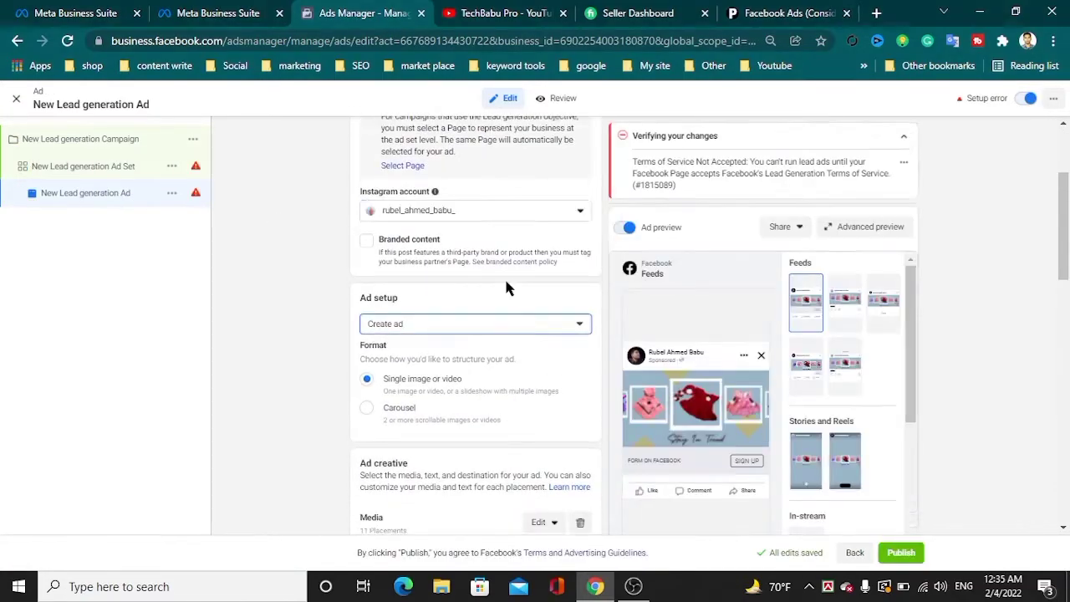
{"action": "scroll", "coordinate": [506, 287], "scroll_direction": "down", "scroll_amount": 4}
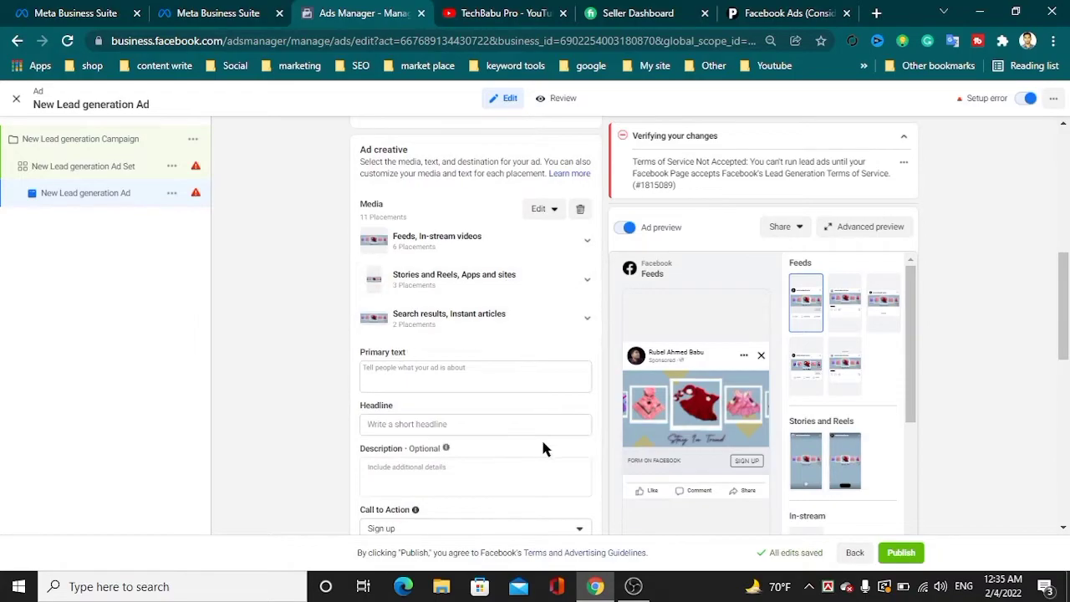
{"action": "scroll", "coordinate": [543, 444], "scroll_direction": "down", "scroll_amount": 2}
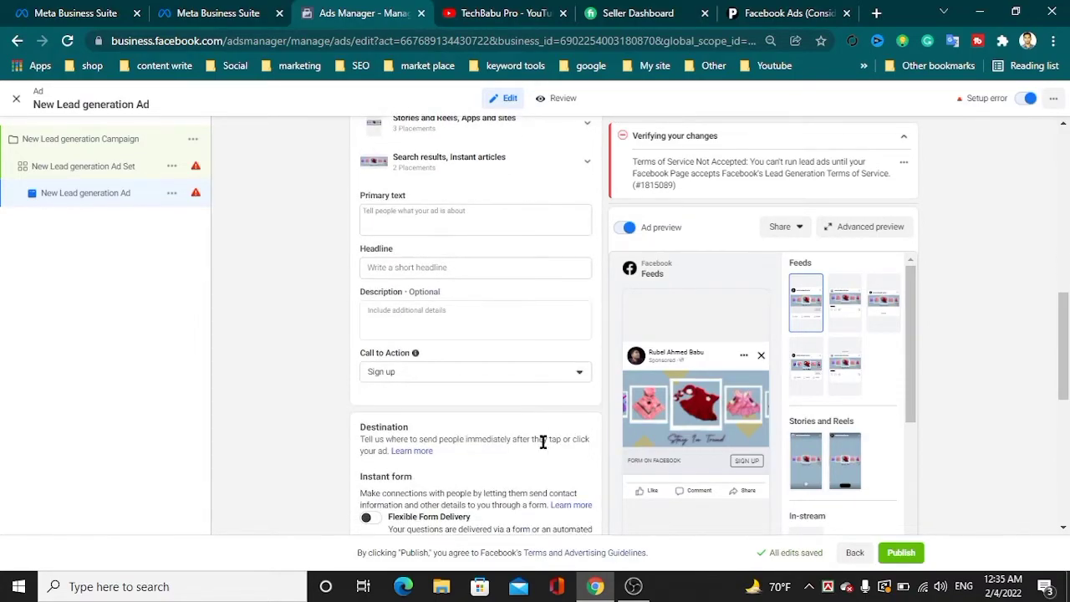
{"action": "scroll", "coordinate": [535, 416], "scroll_direction": "down", "scroll_amount": 2}
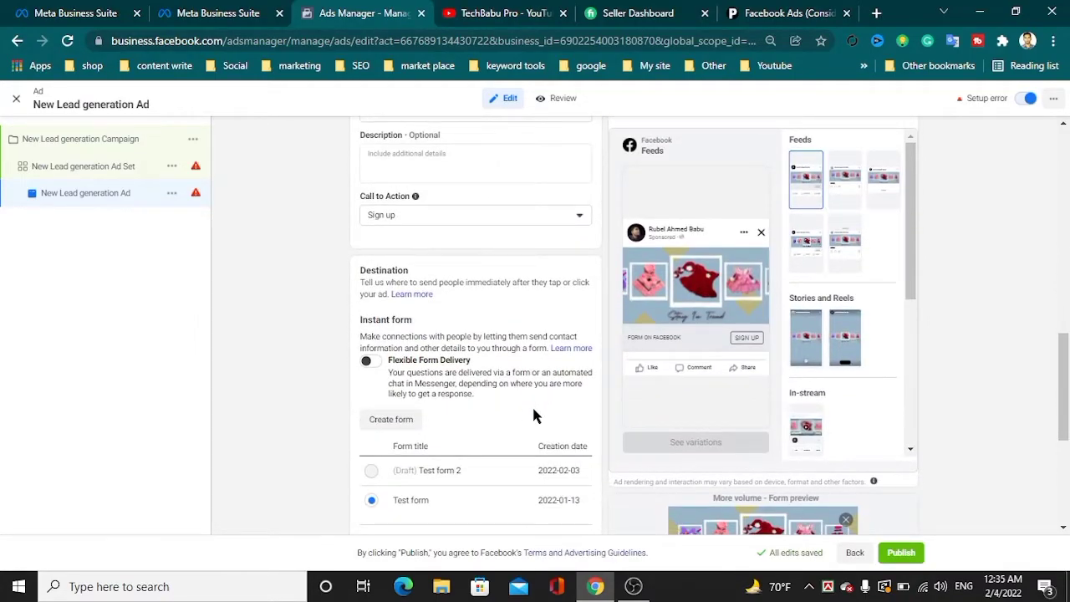
{"action": "scroll", "coordinate": [535, 412], "scroll_direction": "down", "scroll_amount": 4}
{"action": "scroll", "coordinate": [478, 368], "scroll_direction": "up", "scroll_amount": 2}
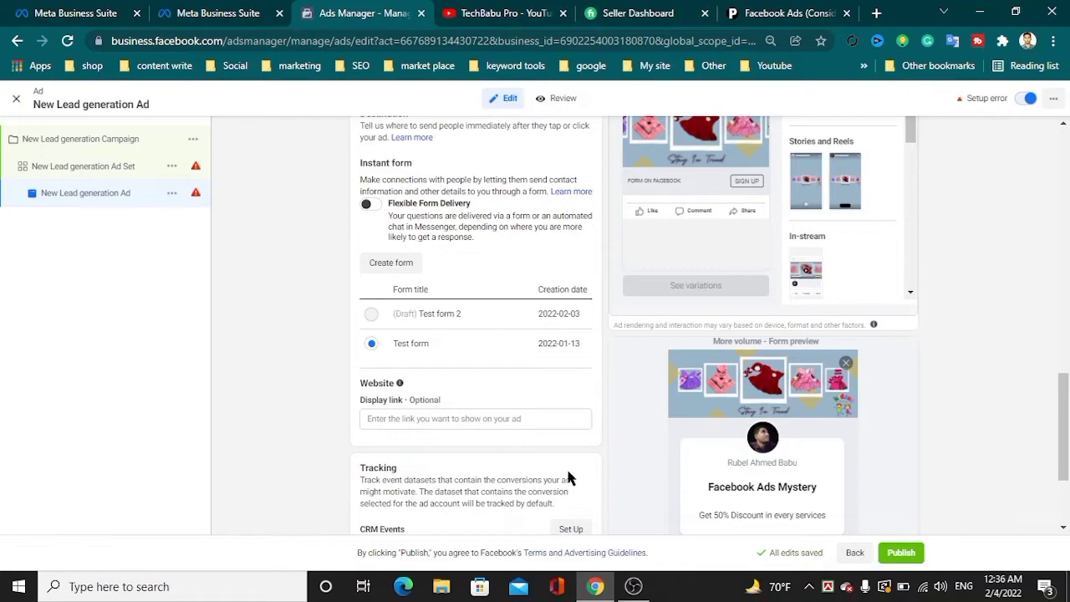
Examine the Intro, Questions, Privacy and Completion sections of a new instant form started from the ad, and close it without saving.
{"action": "left_click", "coordinate": [395, 272]}
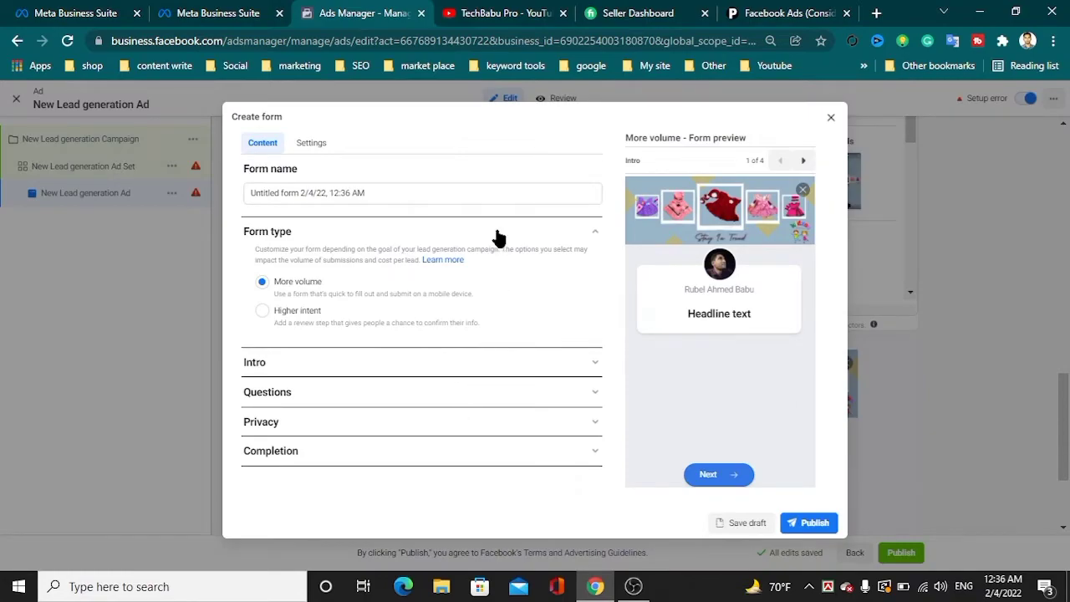
{"action": "left_click", "coordinate": [489, 365]}
{"action": "scroll", "coordinate": [573, 310], "scroll_direction": "down", "scroll_amount": 5}
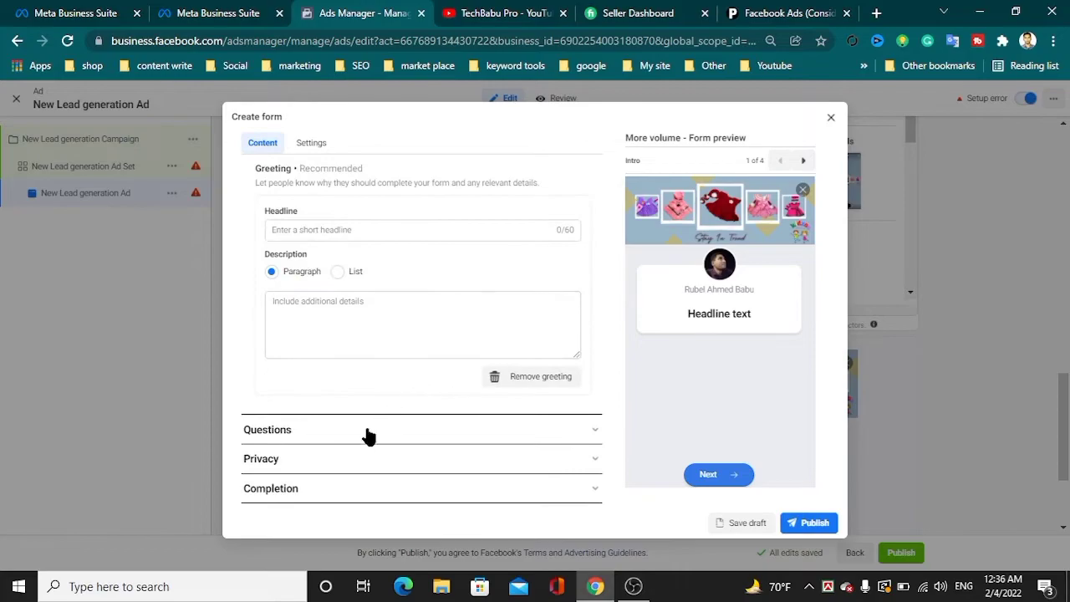
{"action": "left_click", "coordinate": [349, 431]}
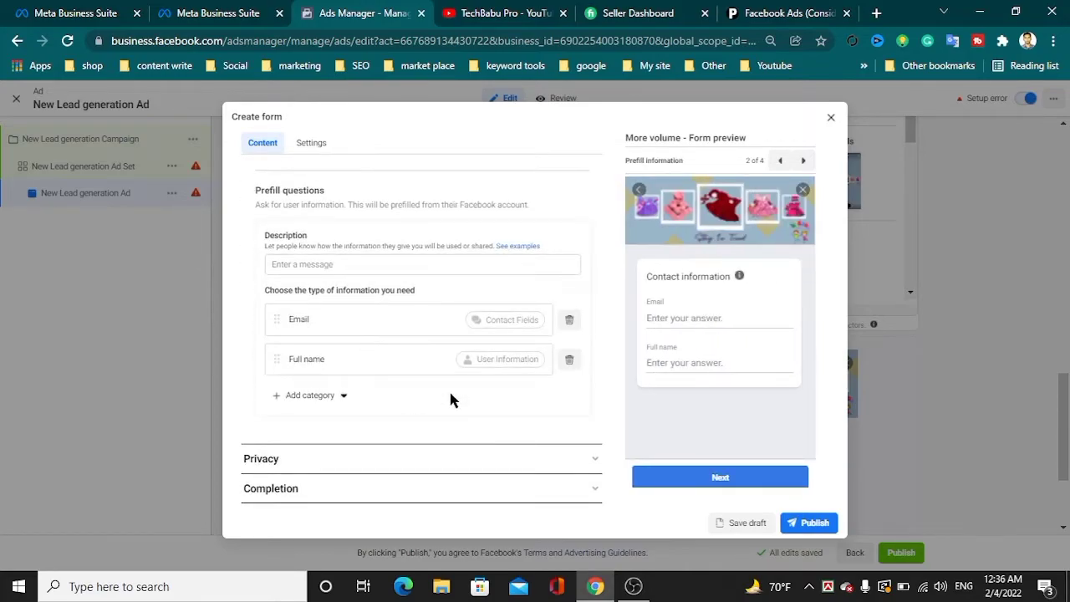
{"action": "left_click", "coordinate": [366, 465]}
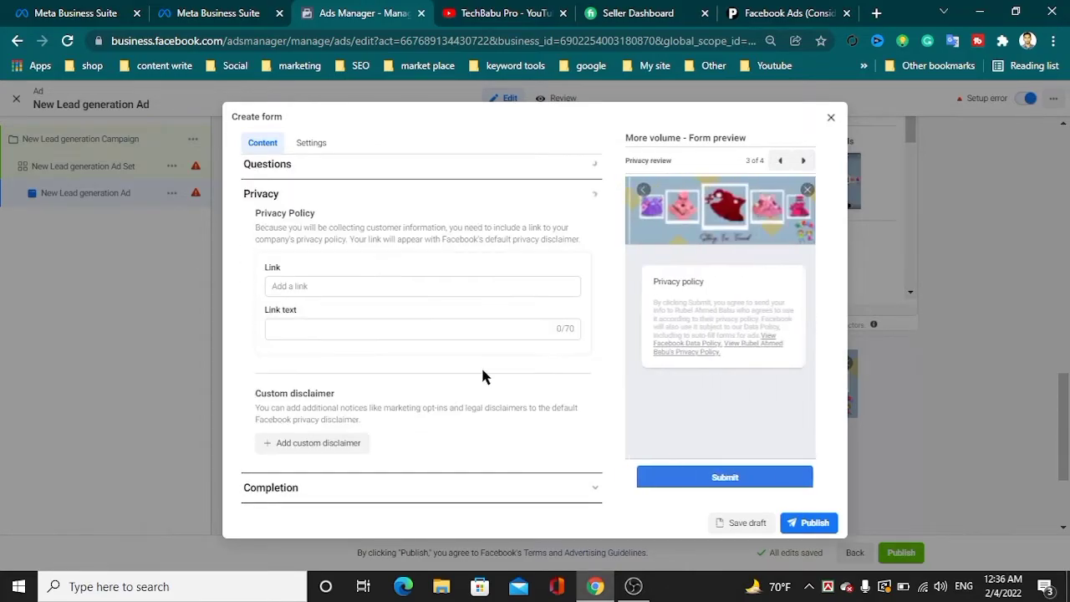
{"action": "left_click", "coordinate": [342, 494]}
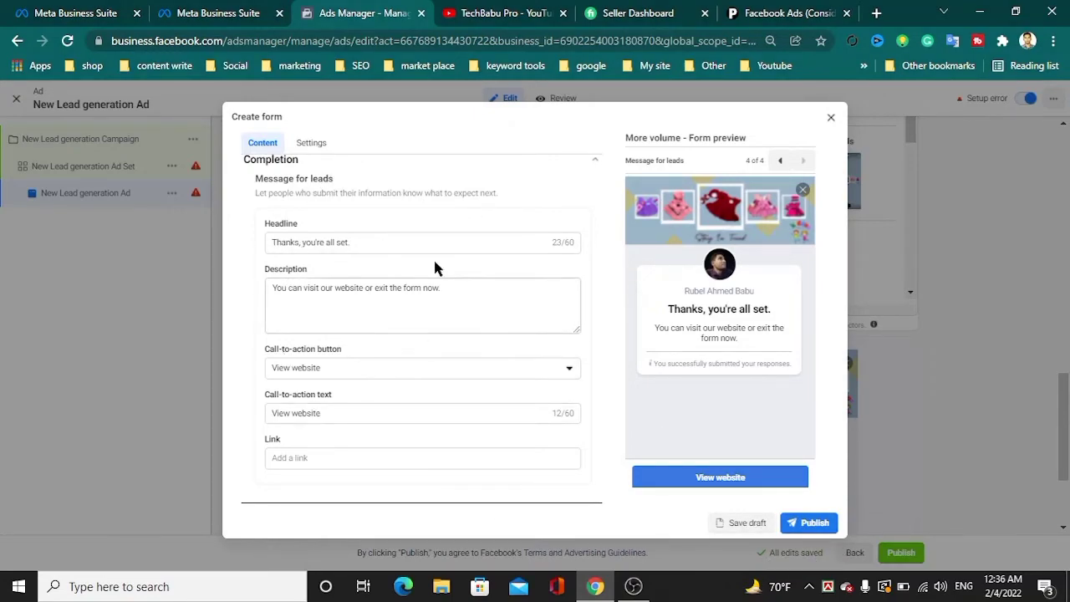
{"action": "scroll", "coordinate": [433, 365], "scroll_direction": "up", "scroll_amount": 3}
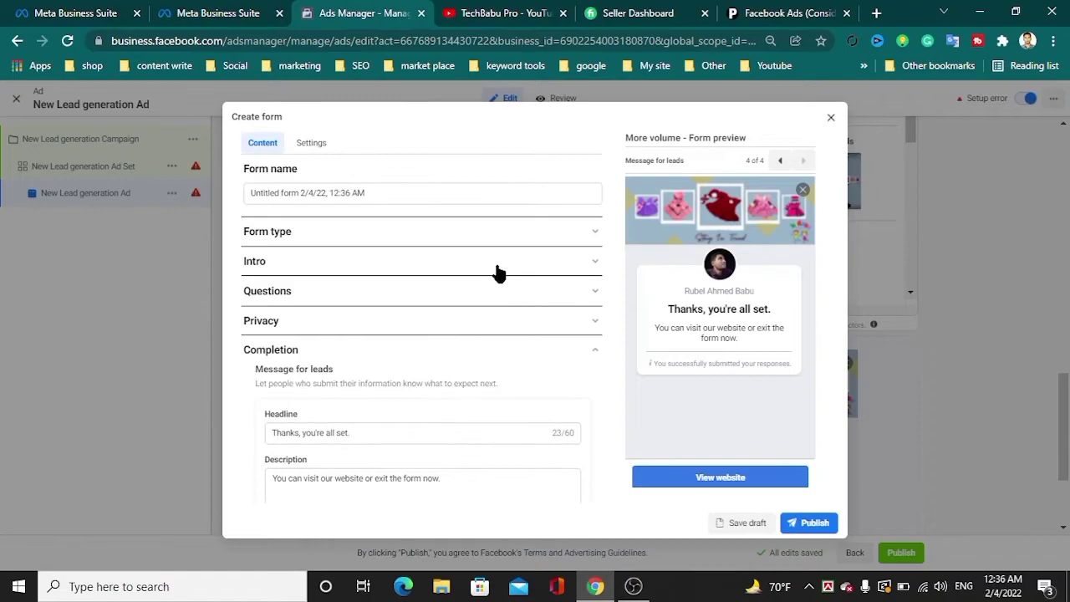
{"action": "left_click", "coordinate": [831, 120]}
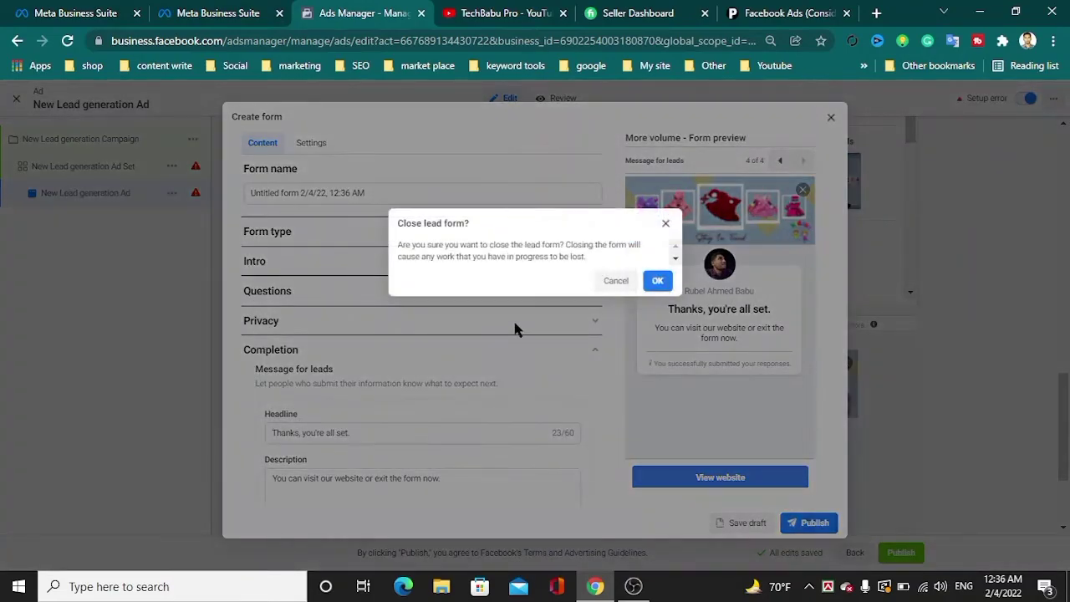
{"action": "left_click", "coordinate": [657, 281]}
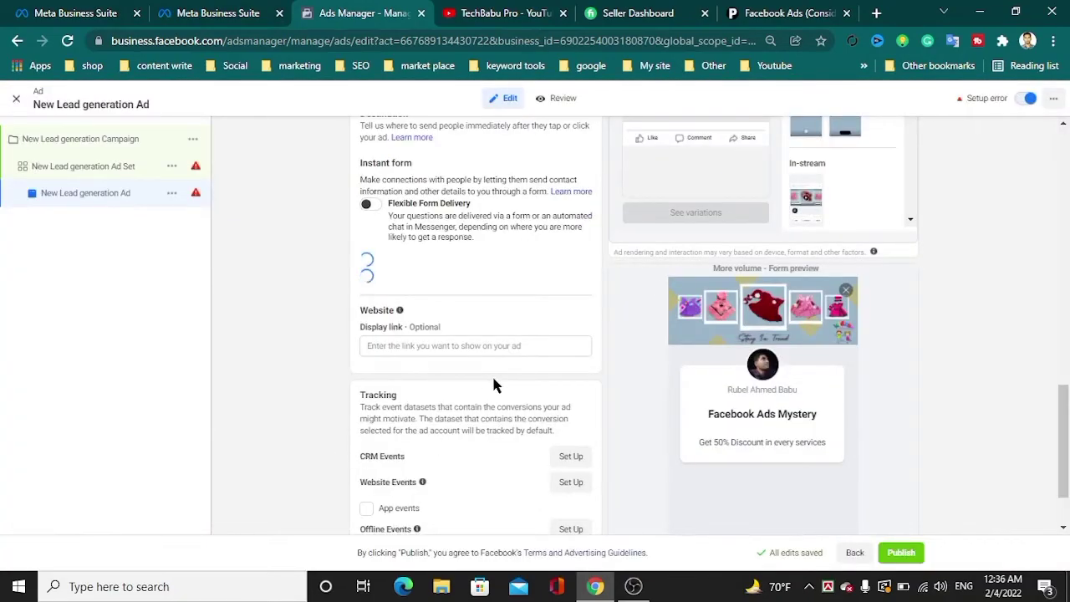
Select Test form as the ad's instant form.
{"action": "scroll", "coordinate": [518, 313], "scroll_direction": "down", "scroll_amount": 2}
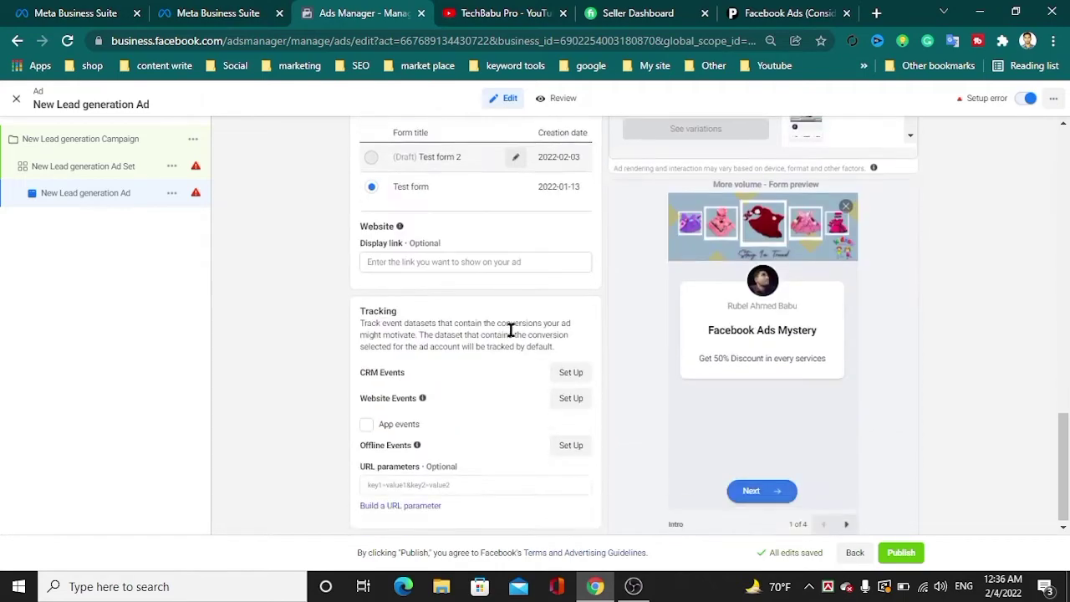
{"action": "left_click", "coordinate": [371, 187]}
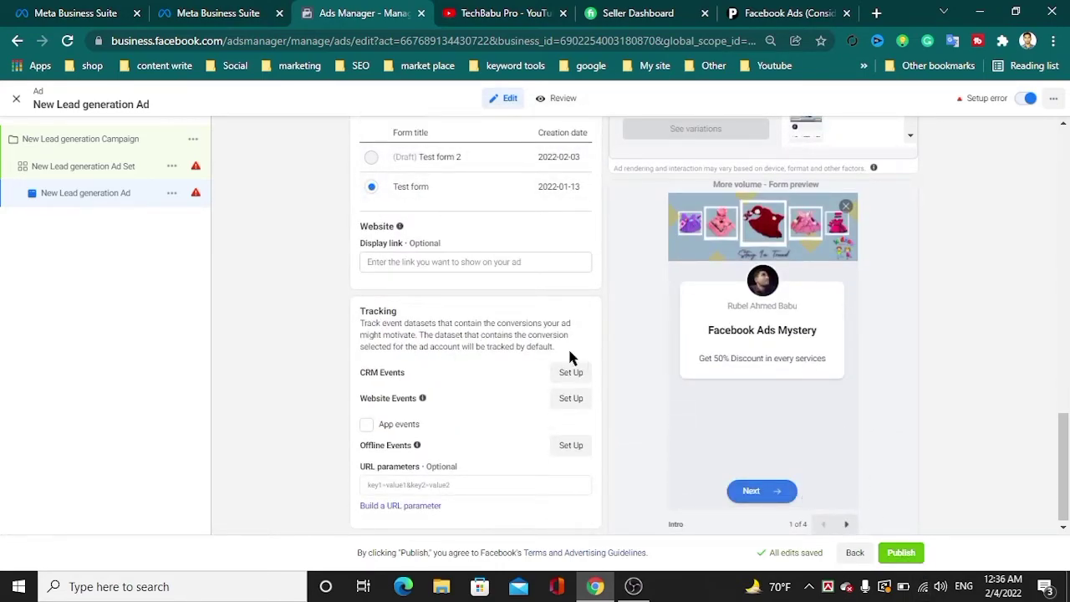
{"action": "scroll", "coordinate": [459, 426], "scroll_direction": "up", "scroll_amount": 2}
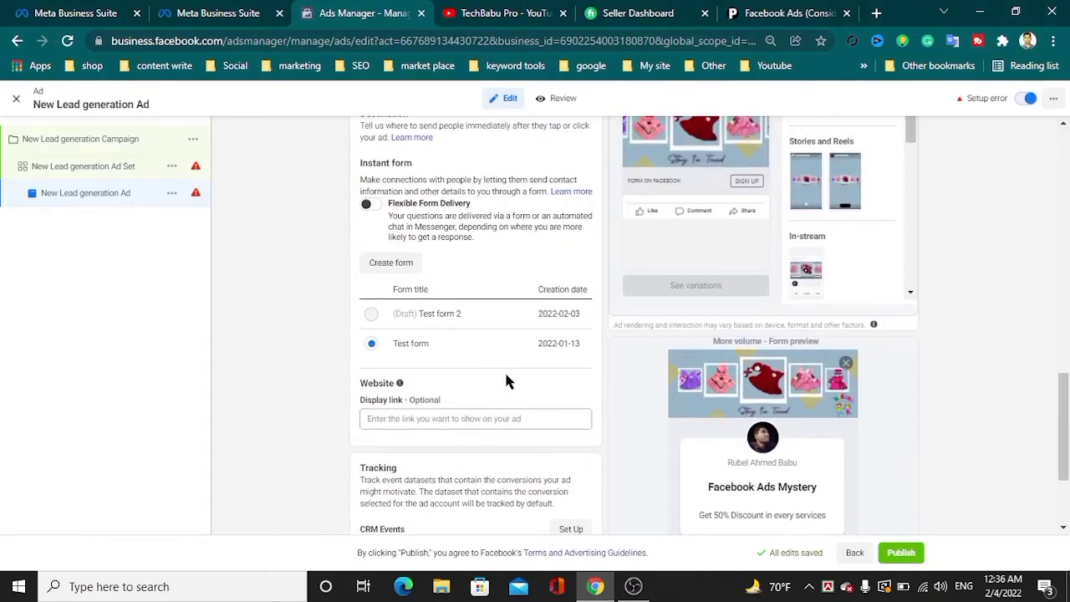
Check where Test form's leads can be downloaded in Meta Business Suite's Lead Ads Forms list, and return to the ad in Ads Manager.
{"action": "left_click", "coordinate": [206, 7]}
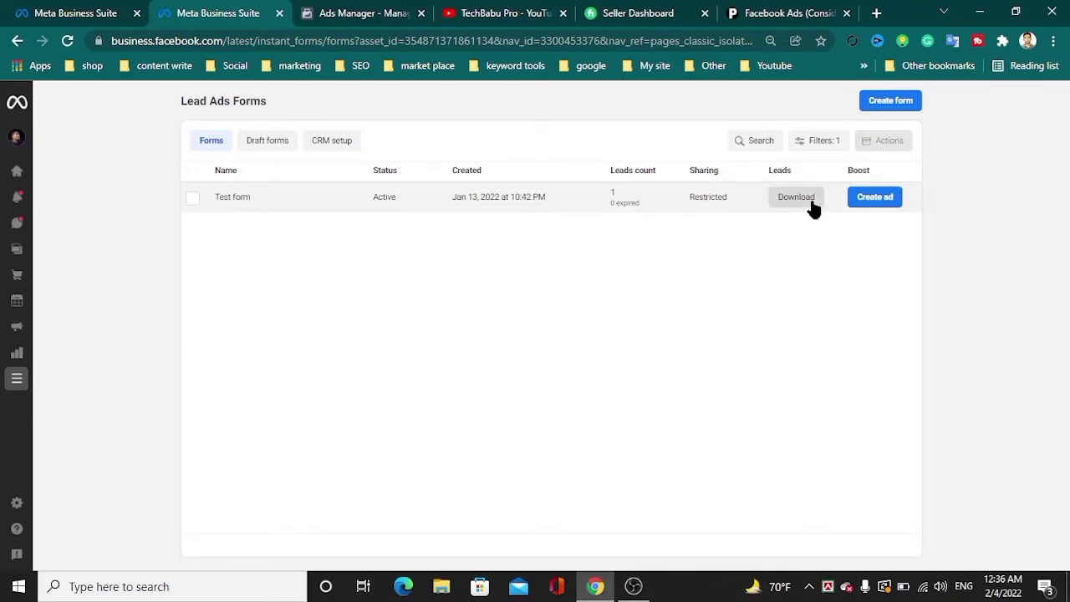
{"action": "left_click", "coordinate": [335, 13]}
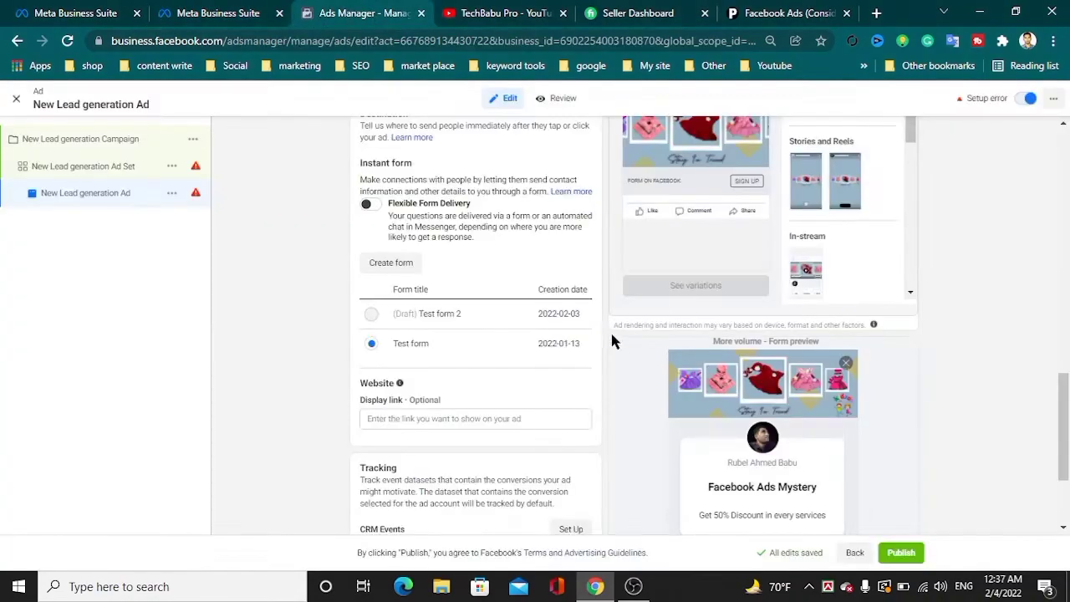
{"action": "scroll", "coordinate": [612, 341], "scroll_direction": "up", "scroll_amount": 5}
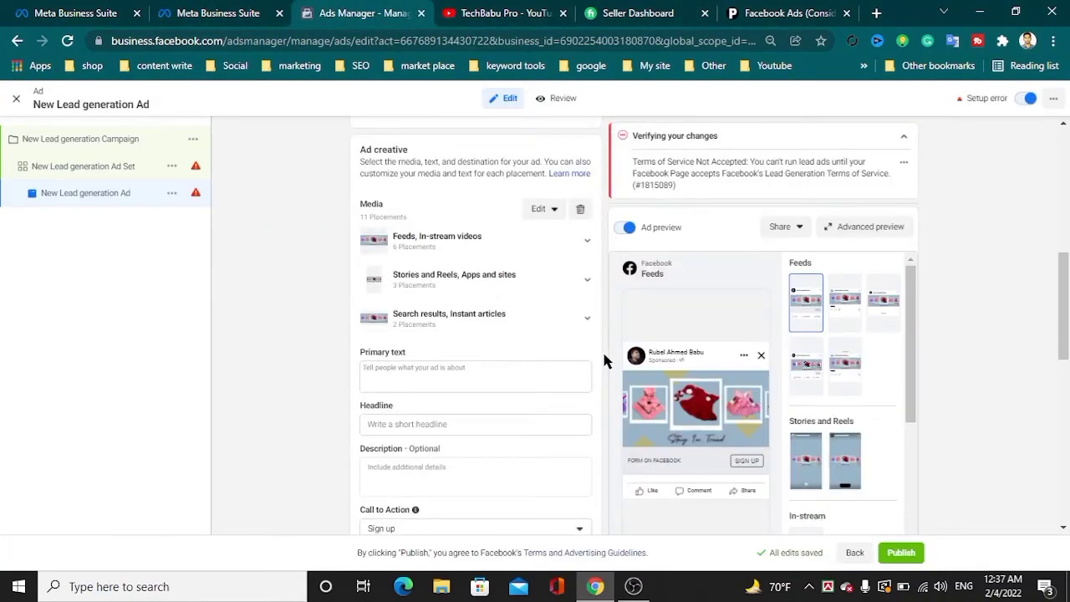